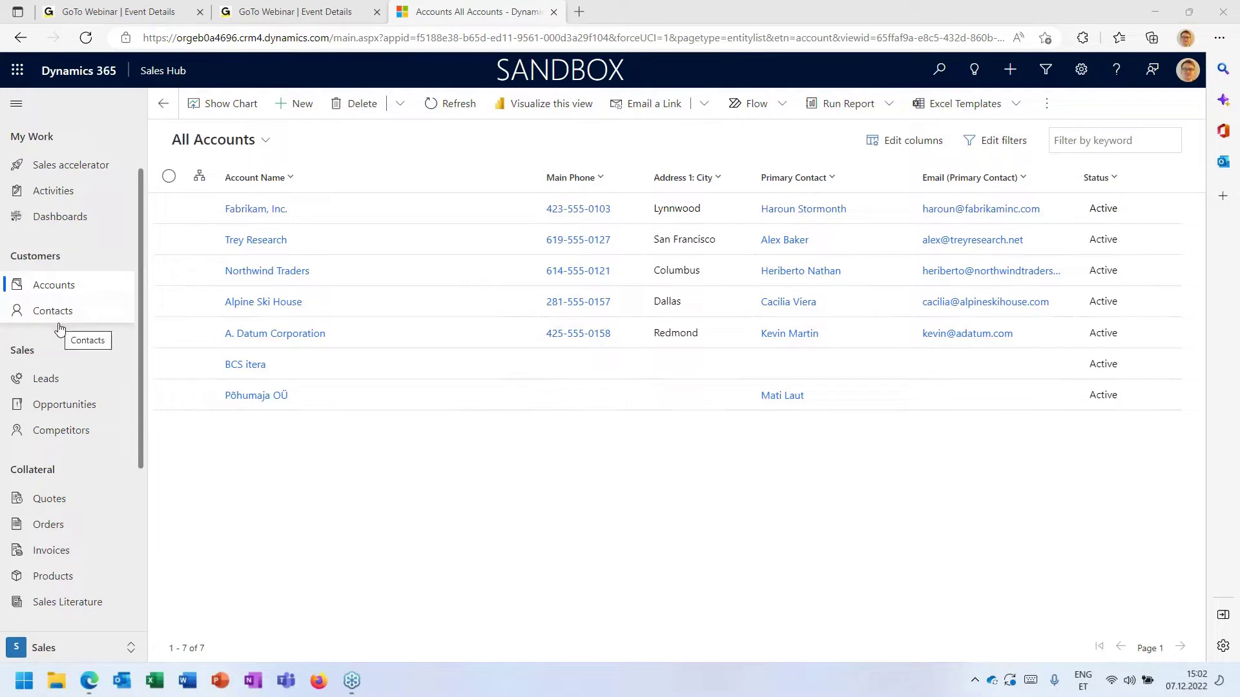
{"action": "scroll", "coordinate": [57, 317], "scroll_direction": "down", "scroll_amount": 1}
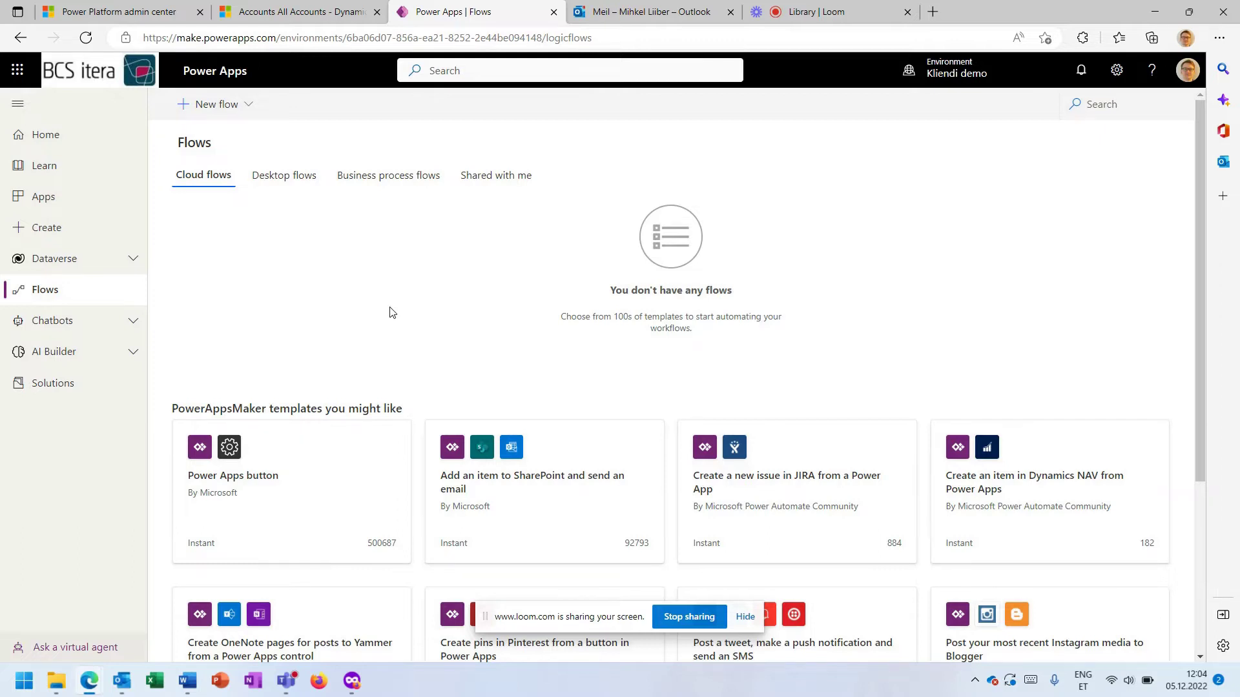
Browse the suggested PowerAppsMaker flow templates on the Flows page.
{"action": "scroll", "coordinate": [390, 312], "scroll_direction": "down", "scroll_amount": 1}
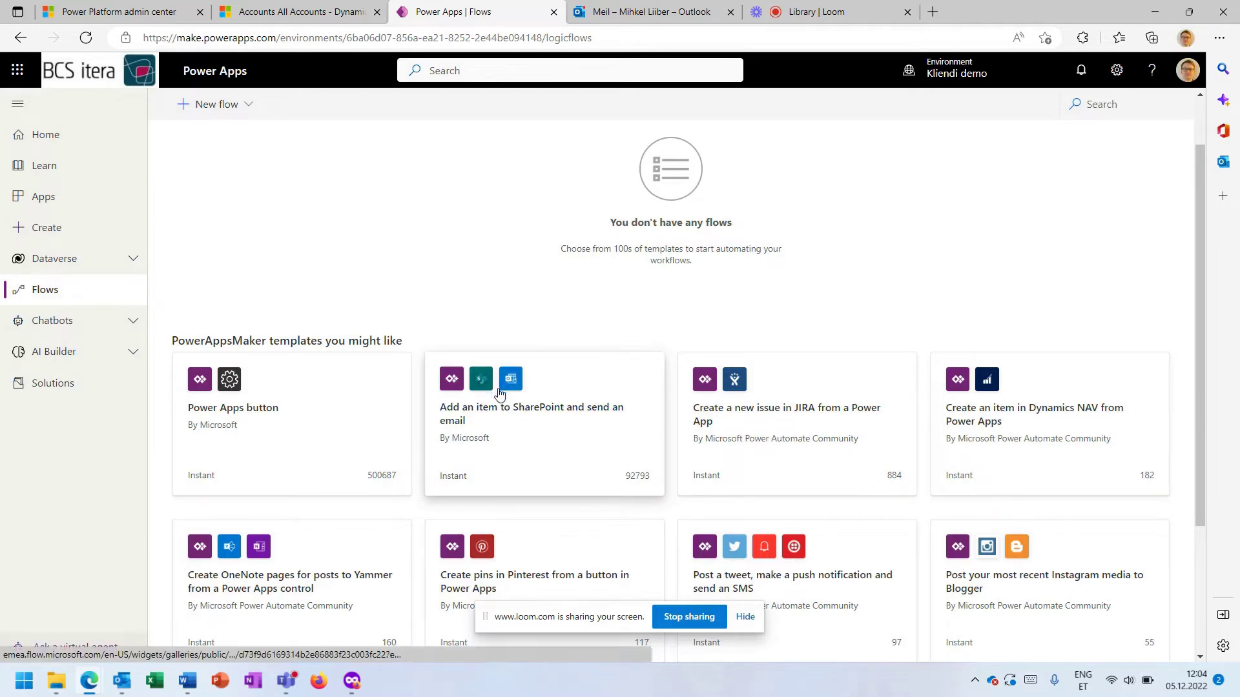
{"action": "scroll", "coordinate": [489, 385], "scroll_direction": "down", "scroll_amount": 2}
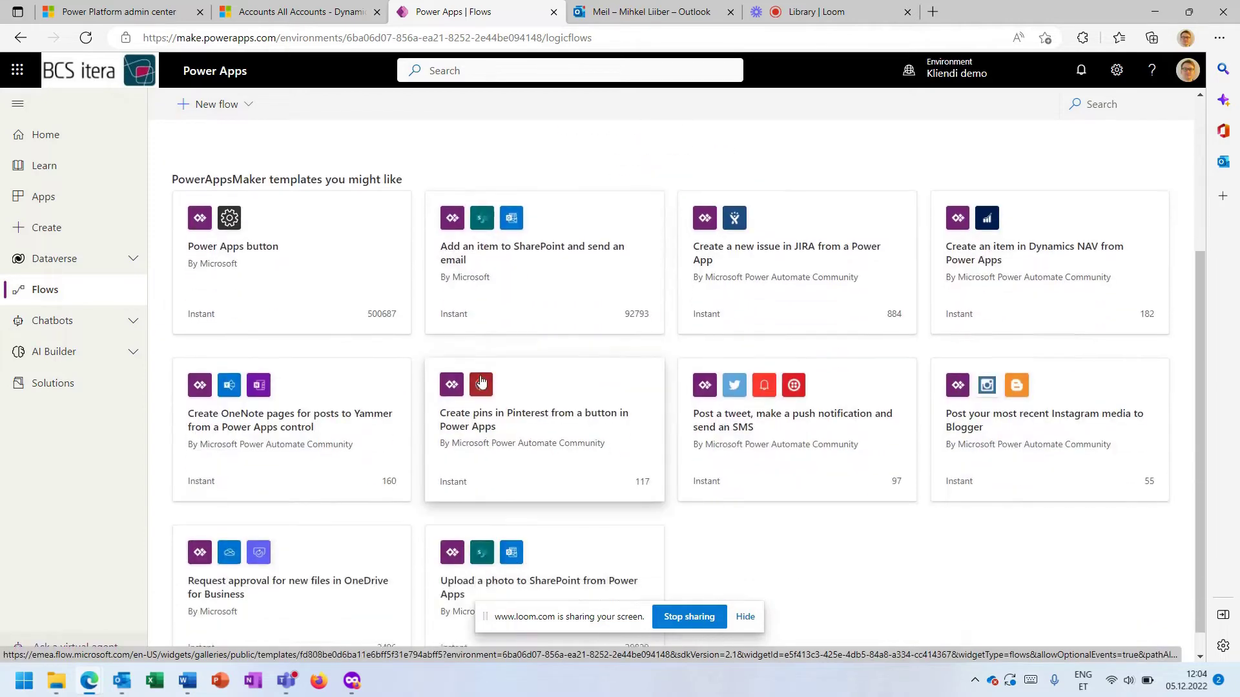
{"action": "scroll", "coordinate": [491, 325], "scroll_direction": "up", "scroll_amount": 3}
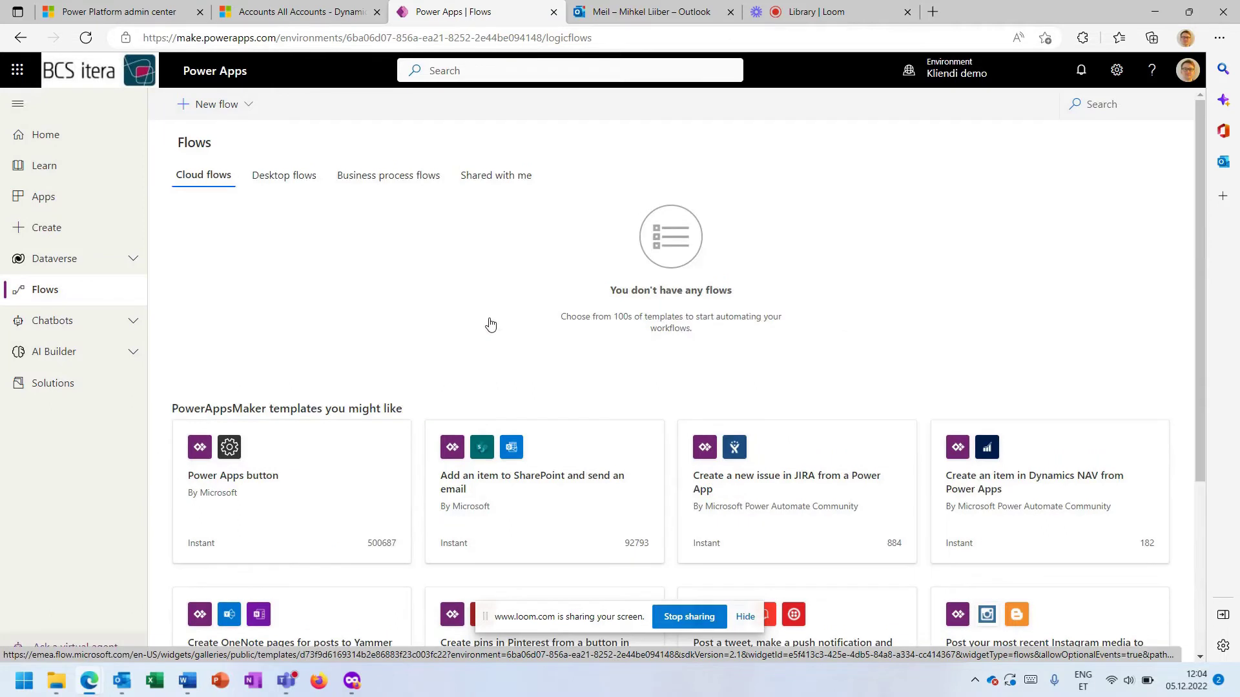
Start an automated cloud flow, examine the available triggers as far as JIRA's "When a new issue is created", and cancel.
{"action": "left_click", "coordinate": [186, 108]}
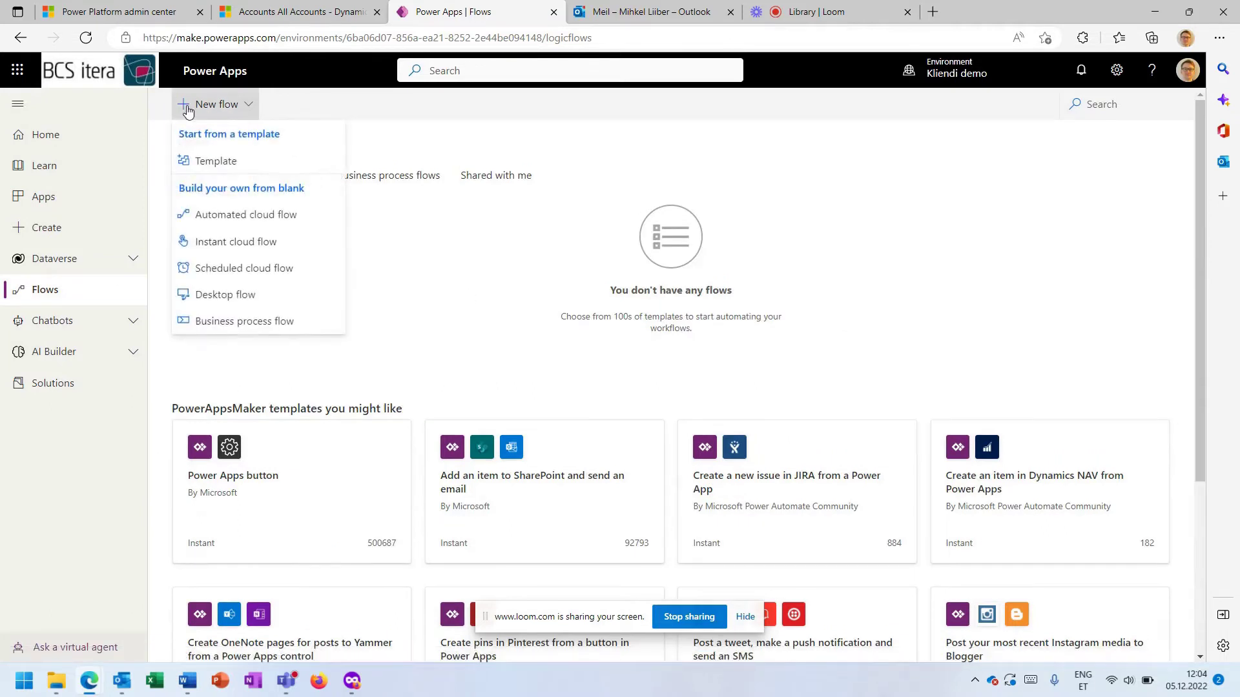
{"action": "left_click", "coordinate": [246, 217]}
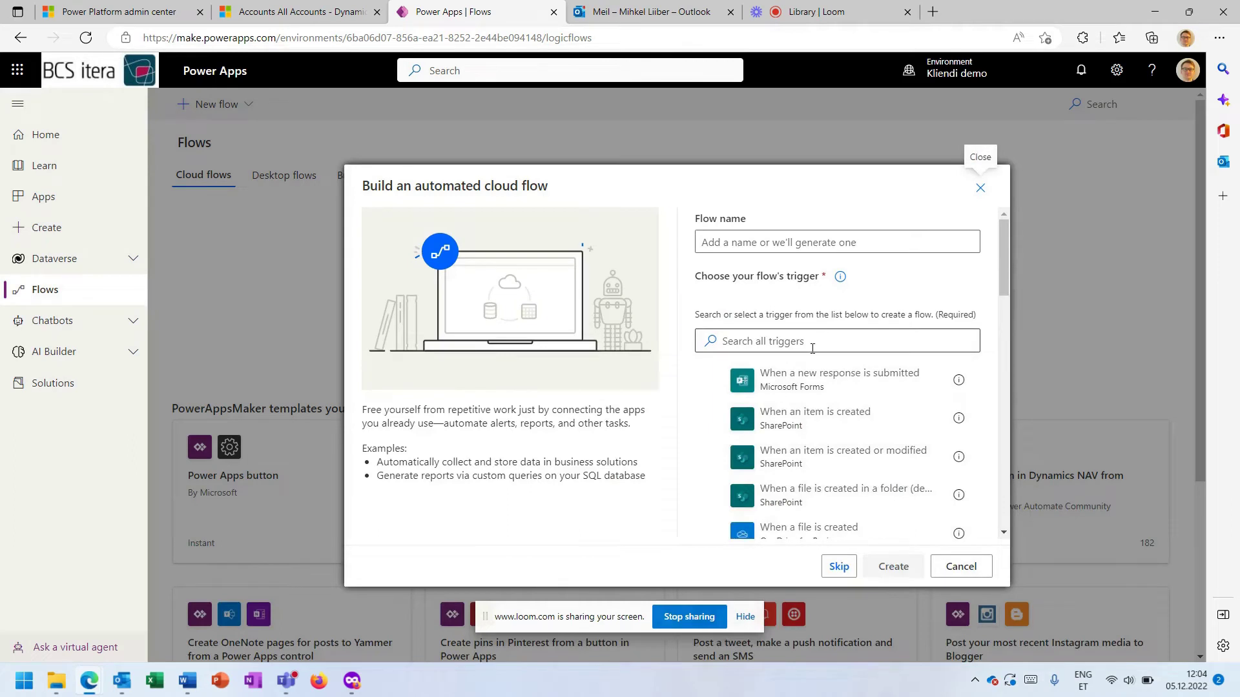
{"action": "scroll", "coordinate": [831, 438], "scroll_direction": "down", "scroll_amount": 5}
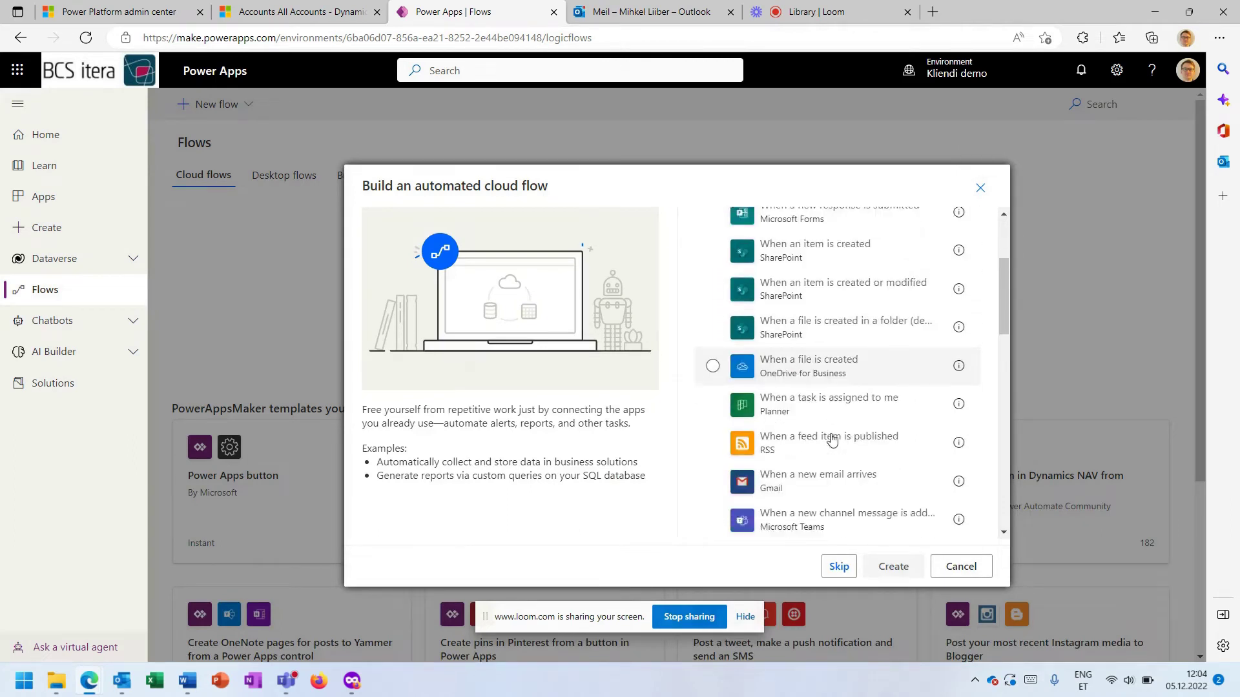
{"action": "scroll", "coordinate": [831, 437], "scroll_direction": "down", "scroll_amount": 10}
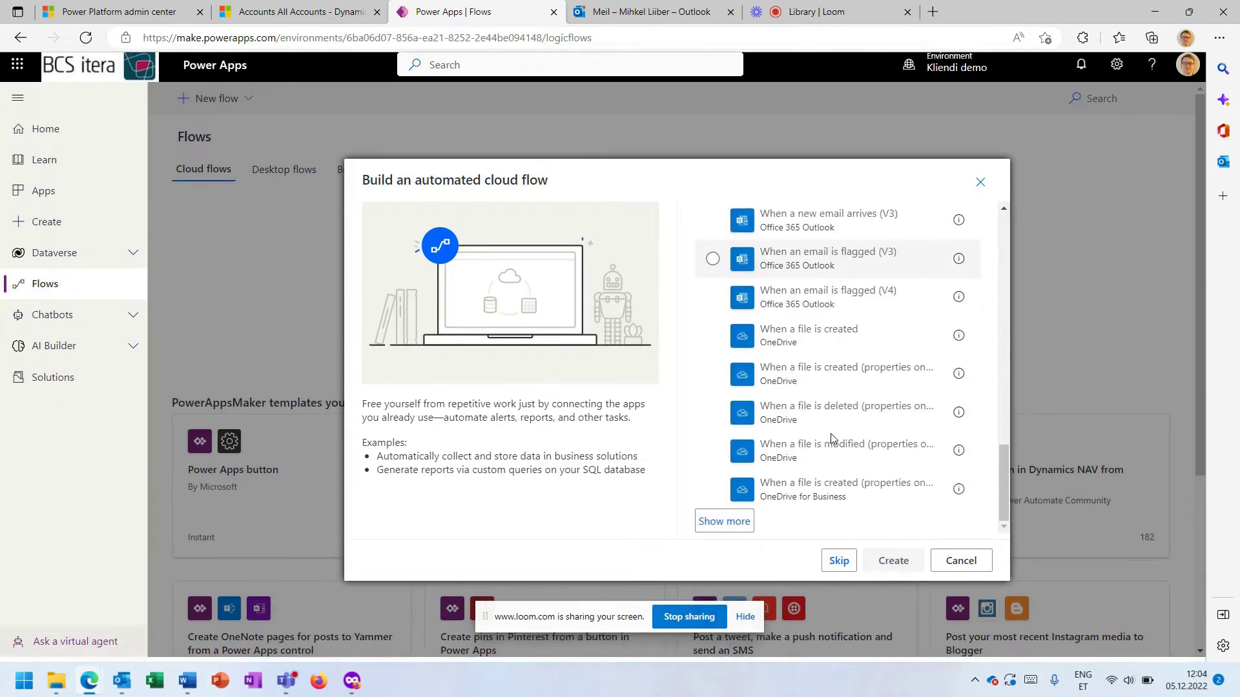
{"action": "left_click", "coordinate": [724, 528]}
{"action": "scroll", "coordinate": [818, 486], "scroll_direction": "down", "scroll_amount": 5}
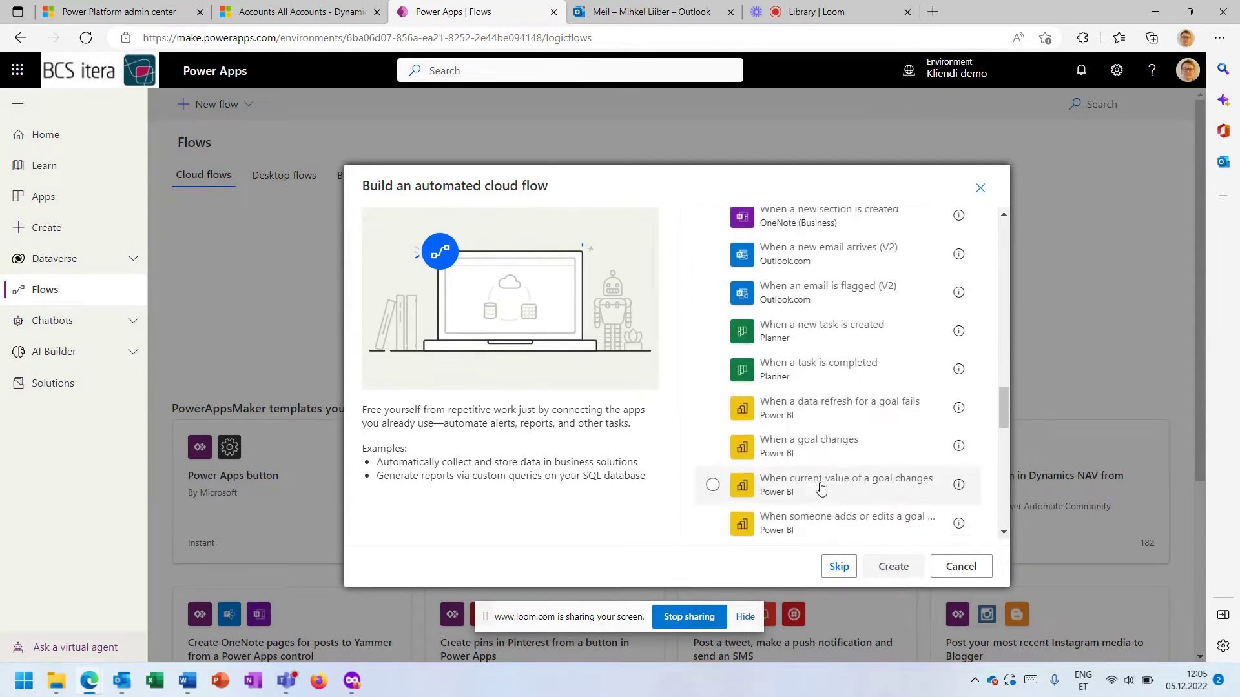
{"action": "scroll", "coordinate": [819, 426], "scroll_direction": "down", "scroll_amount": 10}
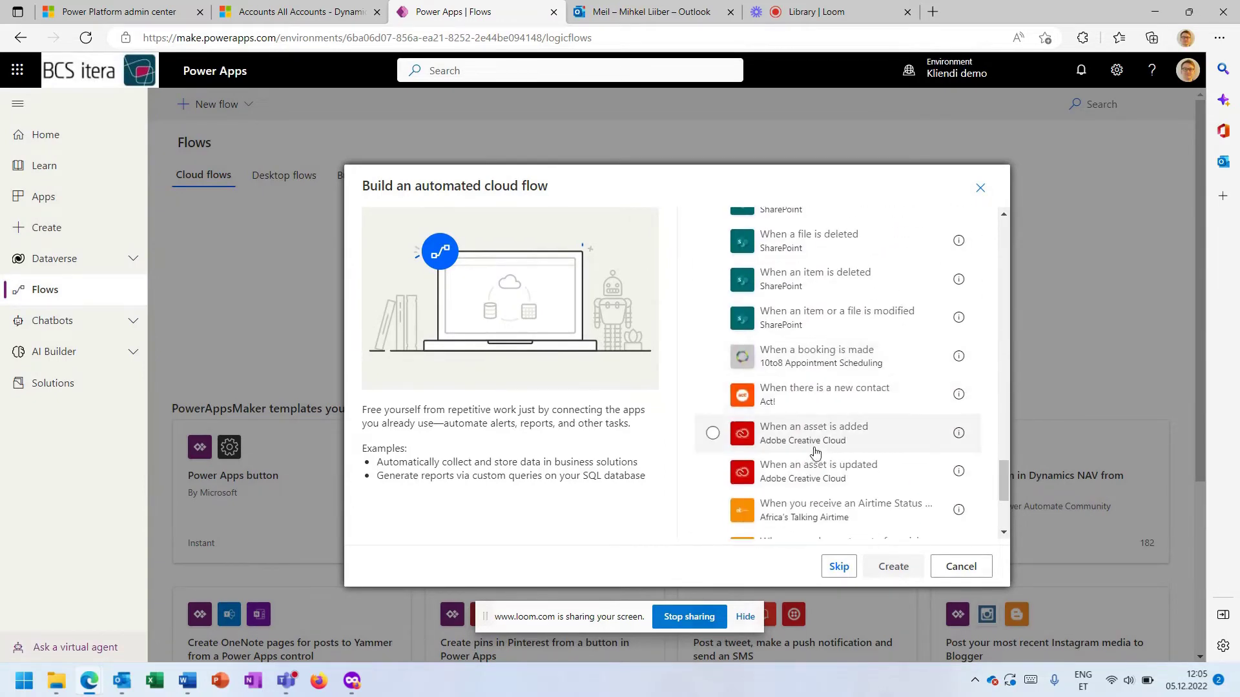
{"action": "scroll", "coordinate": [815, 452], "scroll_direction": "down", "scroll_amount": 1}
{"action": "left_click", "coordinate": [723, 527]}
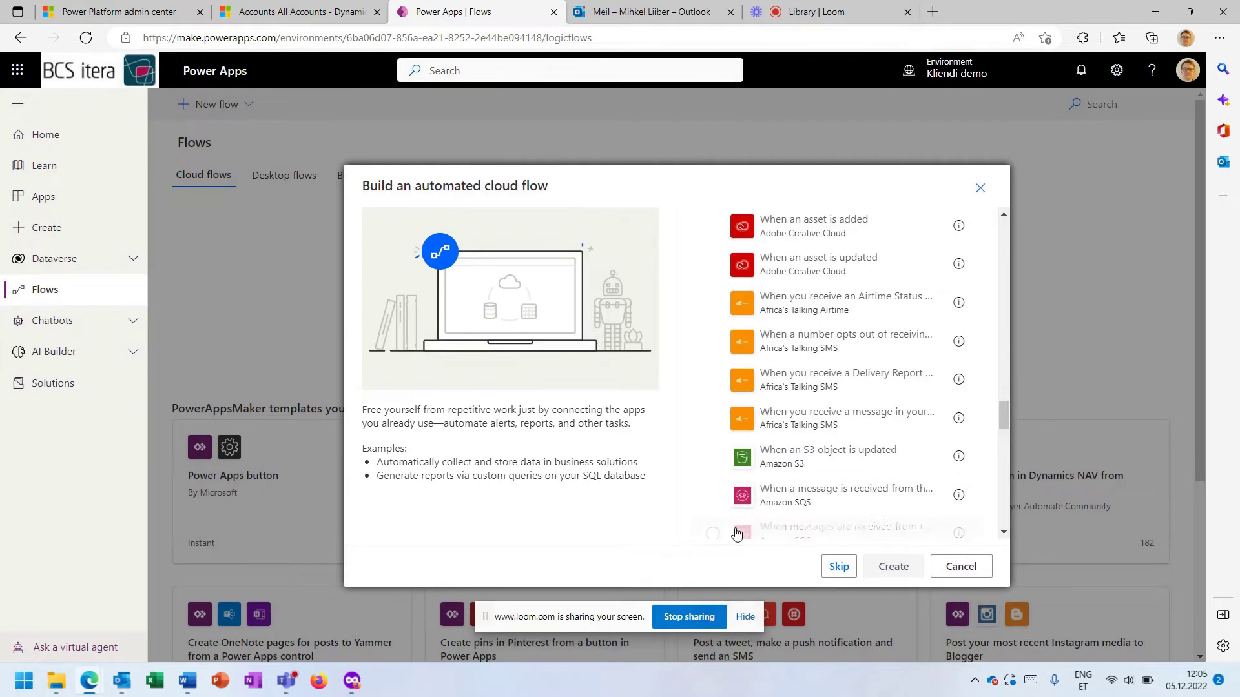
{"action": "scroll", "coordinate": [811, 475], "scroll_direction": "down", "scroll_amount": 10}
{"action": "scroll", "coordinate": [814, 476], "scroll_direction": "down", "scroll_amount": 5}
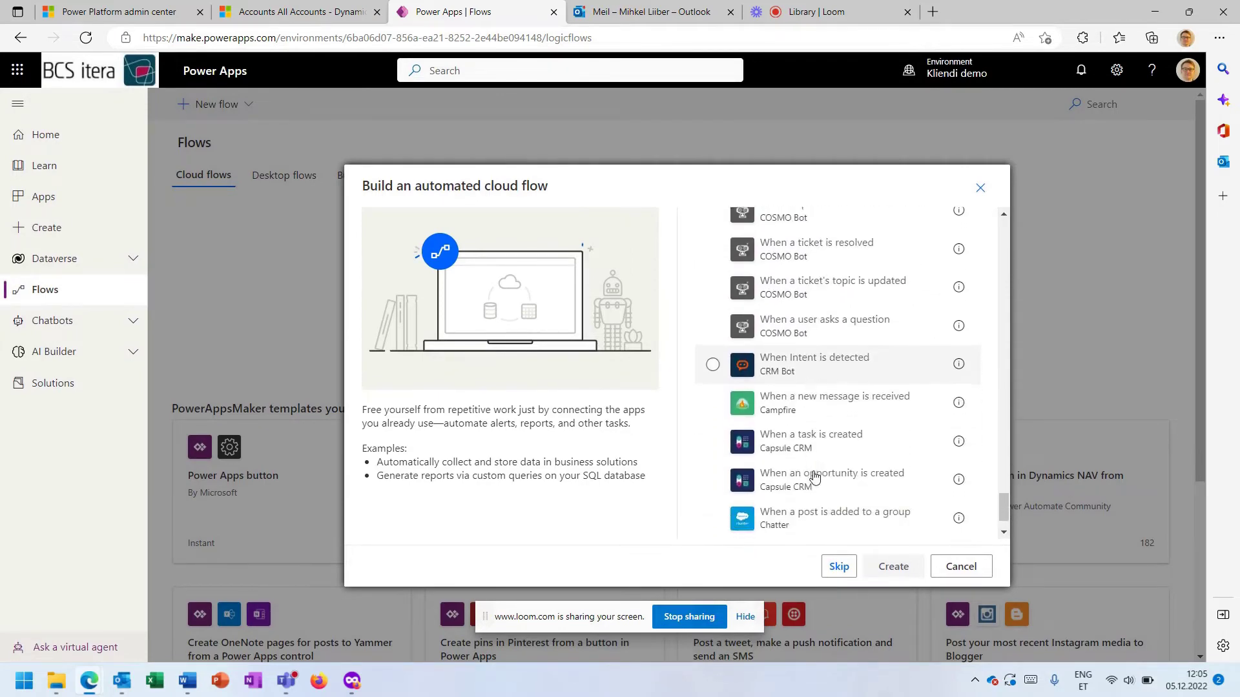
{"action": "left_click", "coordinate": [724, 527]}
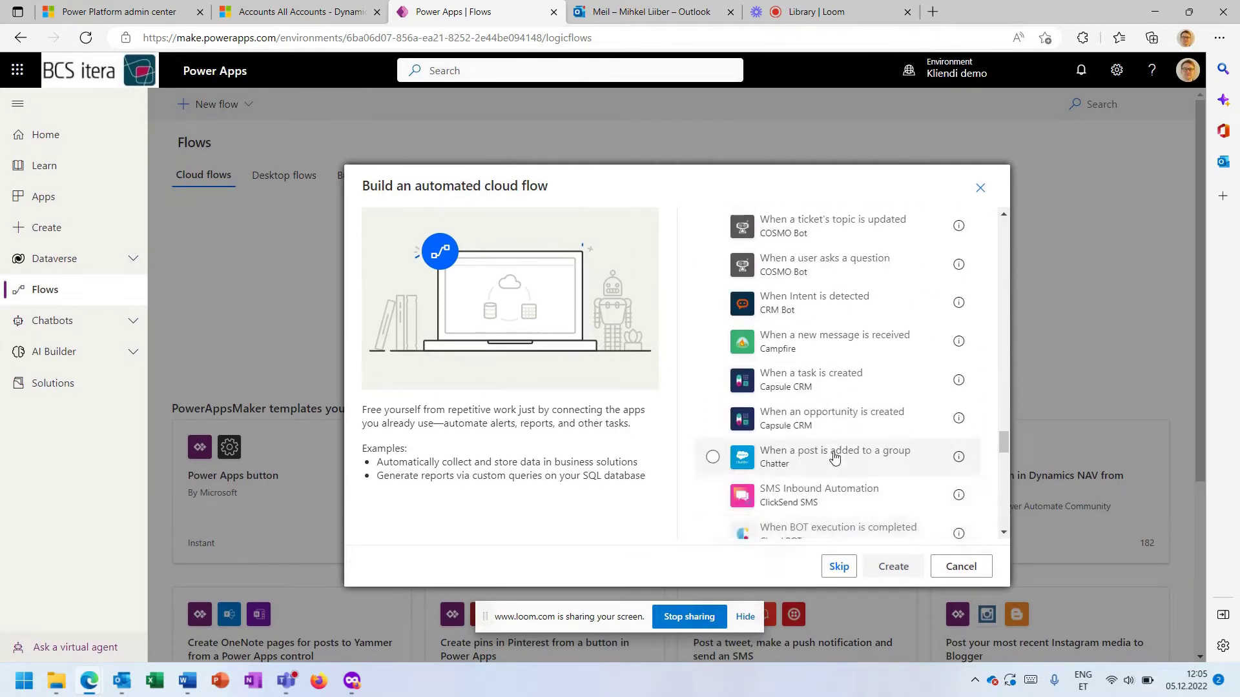
{"action": "scroll", "coordinate": [833, 457], "scroll_direction": "down", "scroll_amount": 10}
{"action": "scroll", "coordinate": [834, 458], "scroll_direction": "down", "scroll_amount": 10}
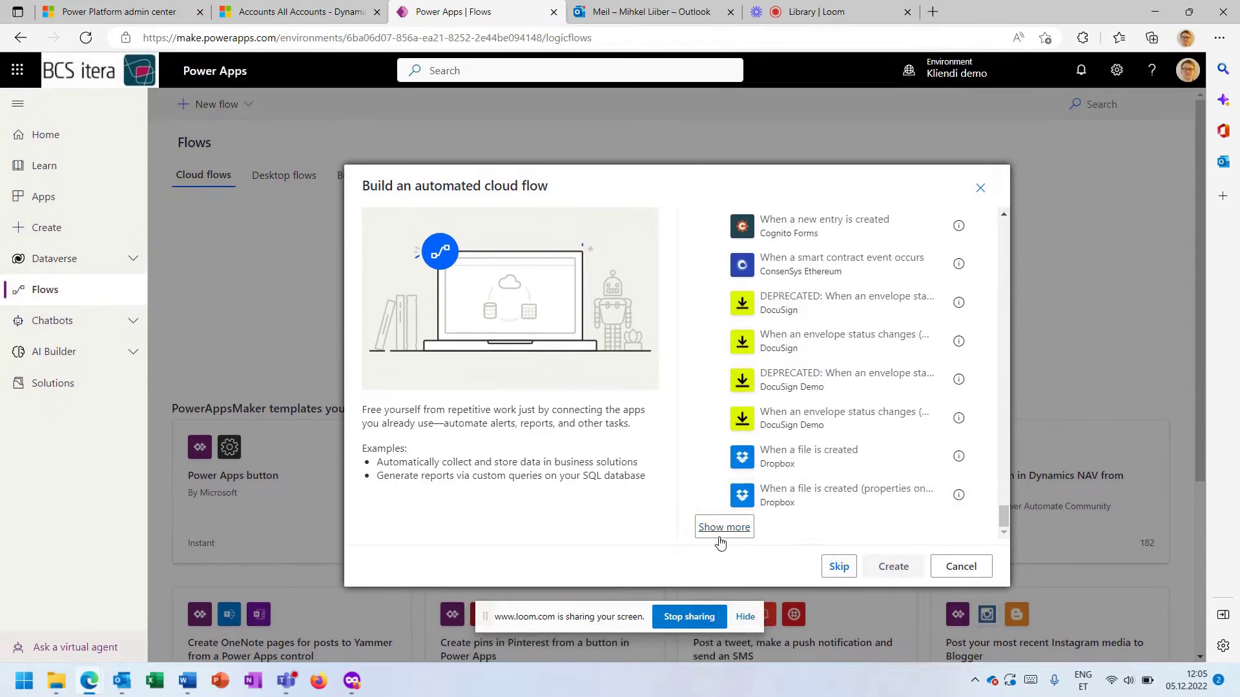
{"action": "left_click", "coordinate": [723, 528]}
{"action": "scroll", "coordinate": [743, 452], "scroll_direction": "down", "scroll_amount": 15}
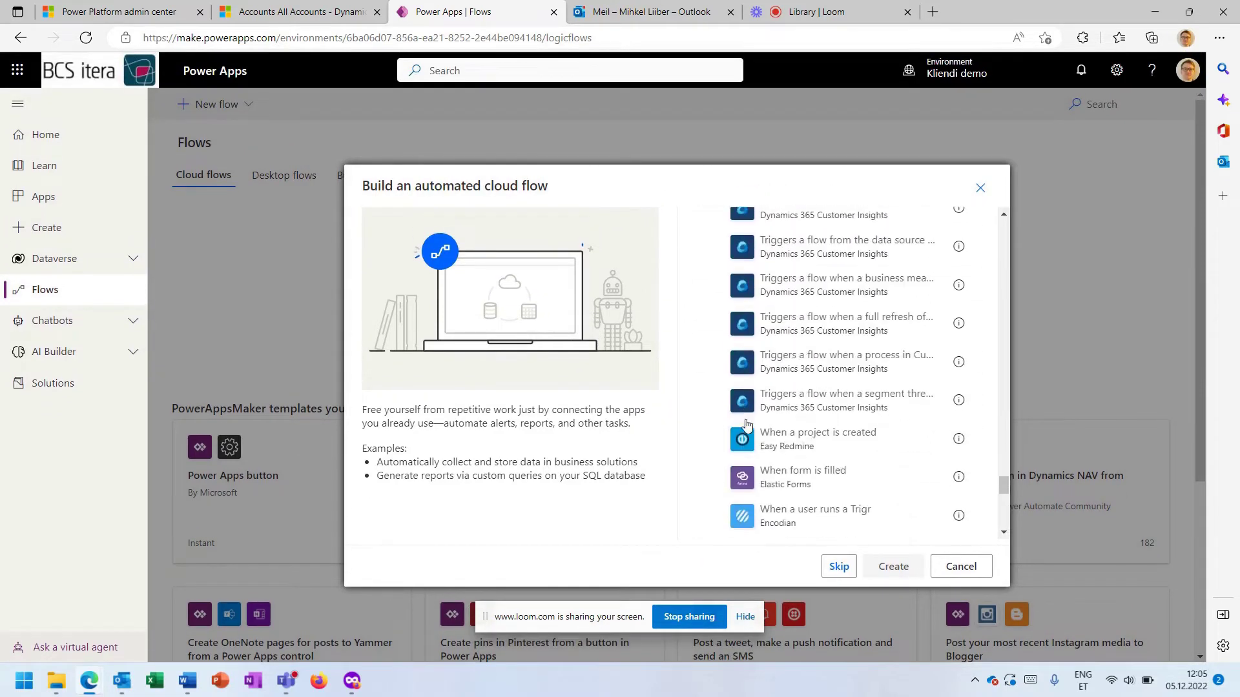
{"action": "scroll", "coordinate": [746, 425], "scroll_direction": "down", "scroll_amount": 5}
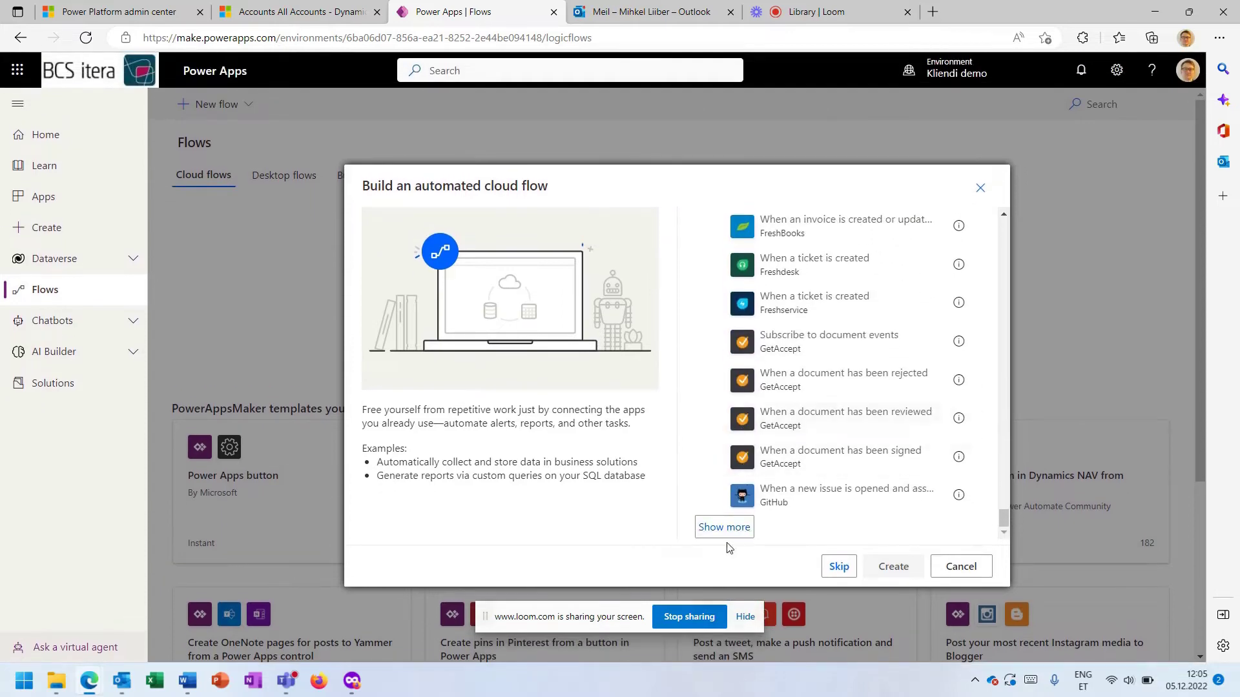
{"action": "left_click", "coordinate": [723, 534]}
{"action": "scroll", "coordinate": [767, 491], "scroll_direction": "down", "scroll_amount": 10}
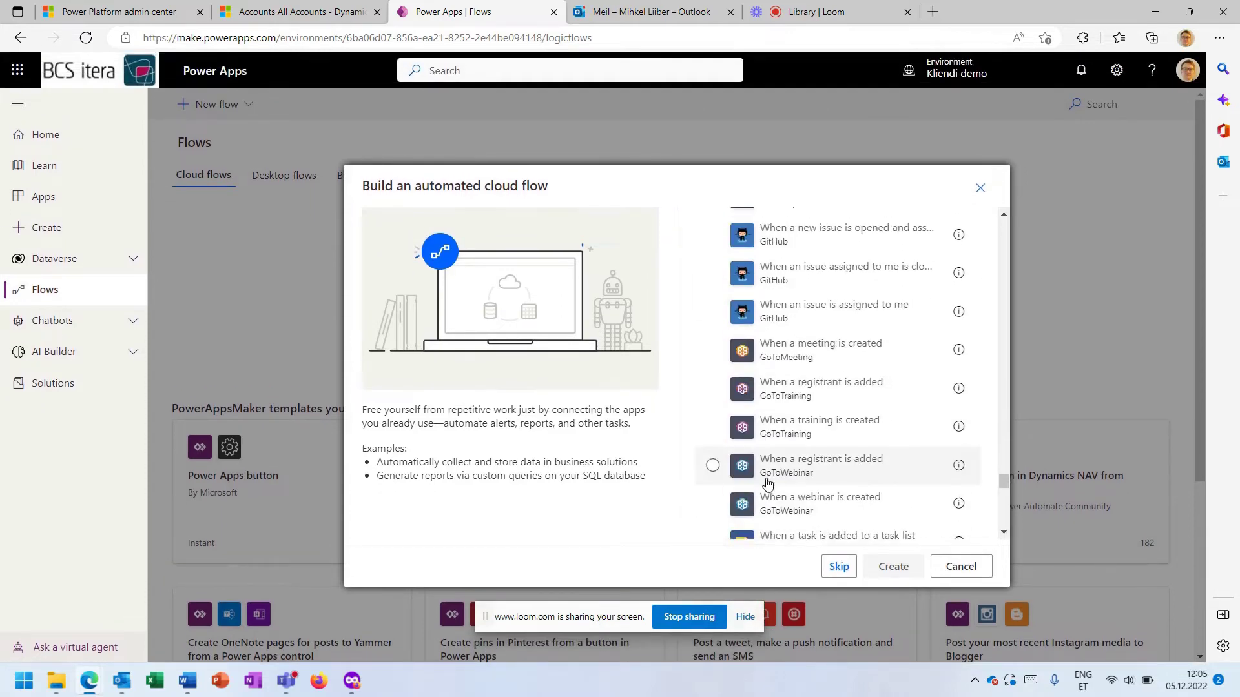
{"action": "scroll", "coordinate": [767, 485], "scroll_direction": "down", "scroll_amount": 10}
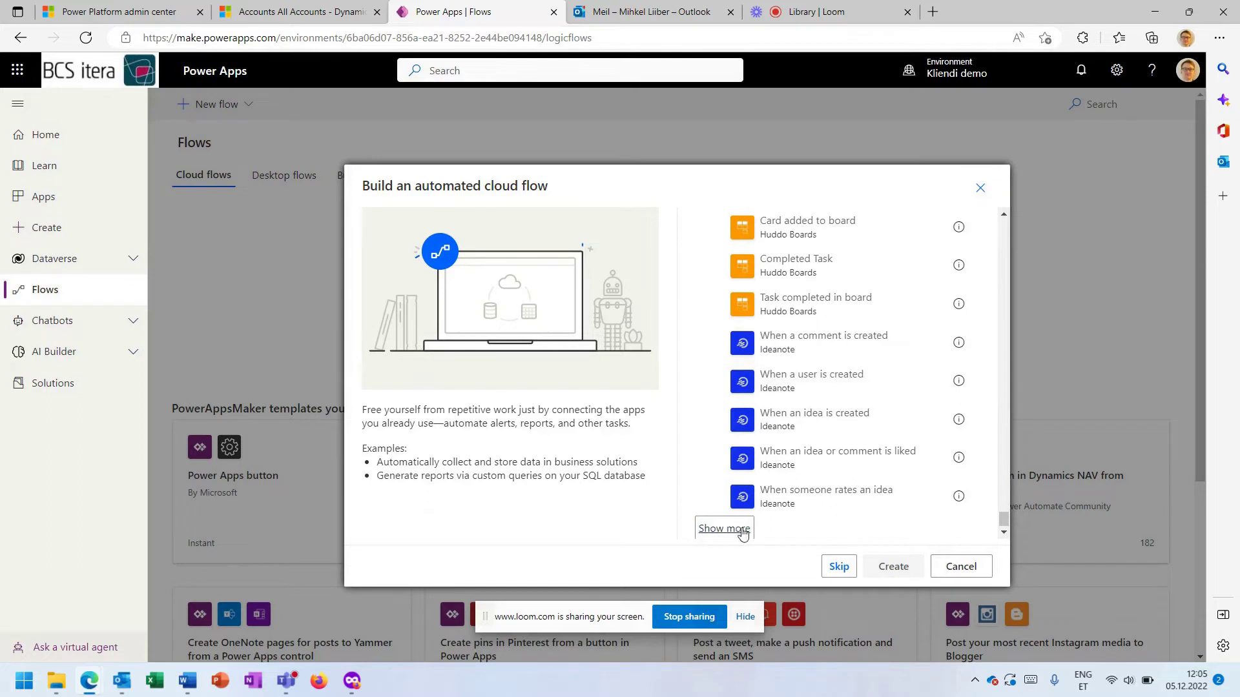
{"action": "left_click", "coordinate": [730, 536]}
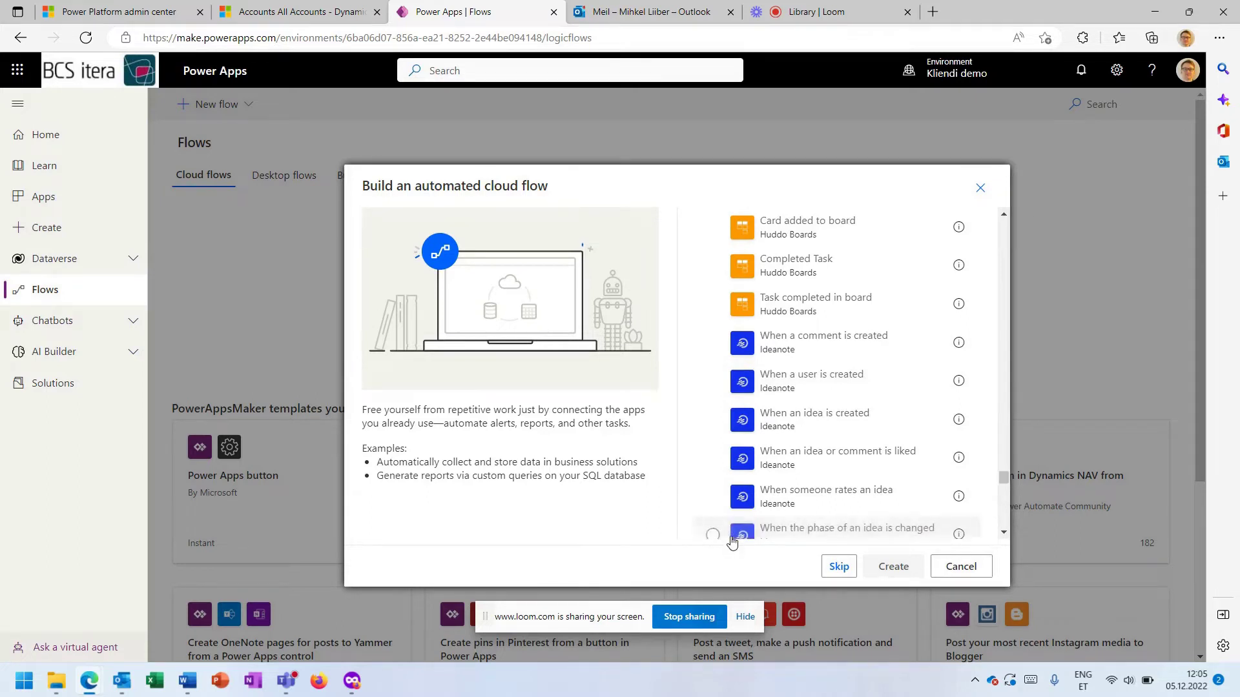
{"action": "scroll", "coordinate": [775, 452], "scroll_direction": "down", "scroll_amount": 8}
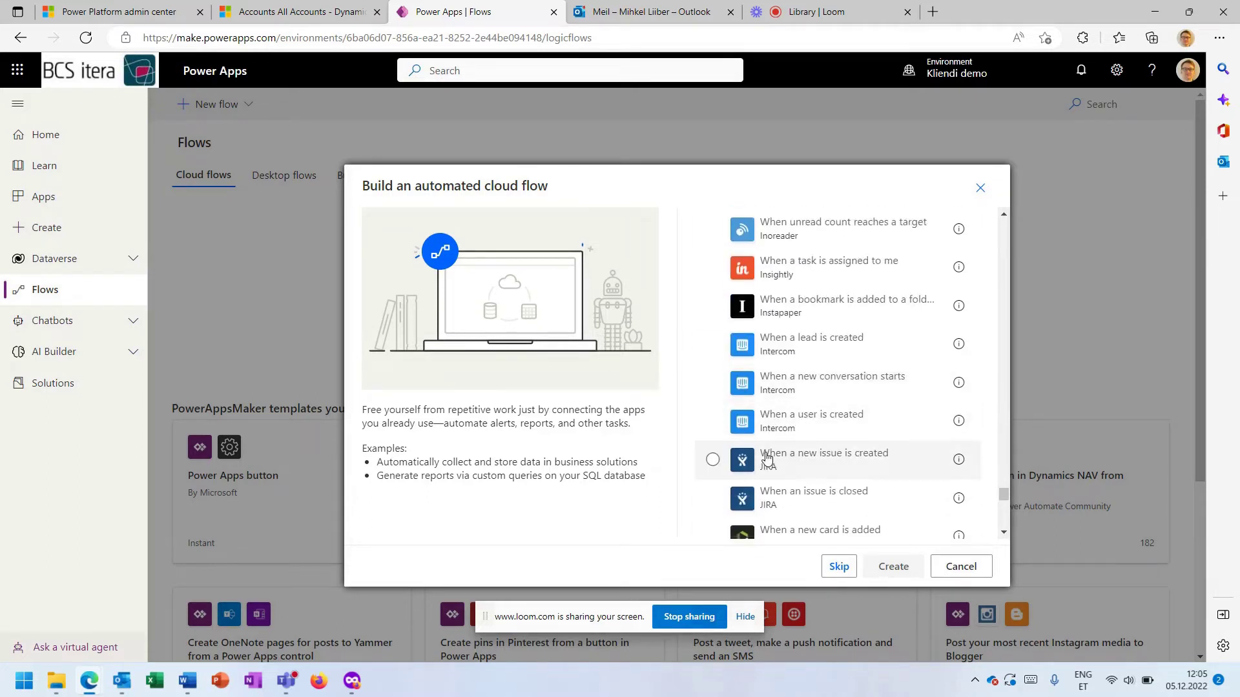
{"action": "scroll", "coordinate": [833, 452], "scroll_direction": "down", "scroll_amount": 1}
{"action": "left_click", "coordinate": [710, 415]}
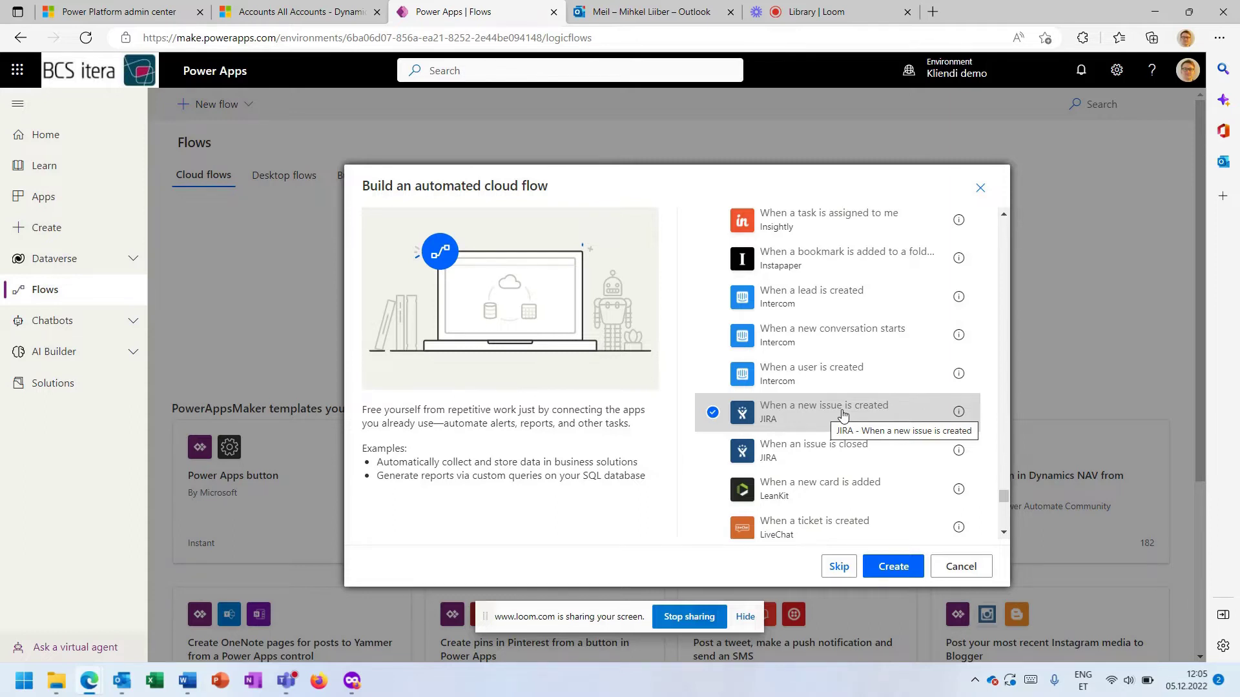
{"action": "left_click", "coordinate": [974, 571]}
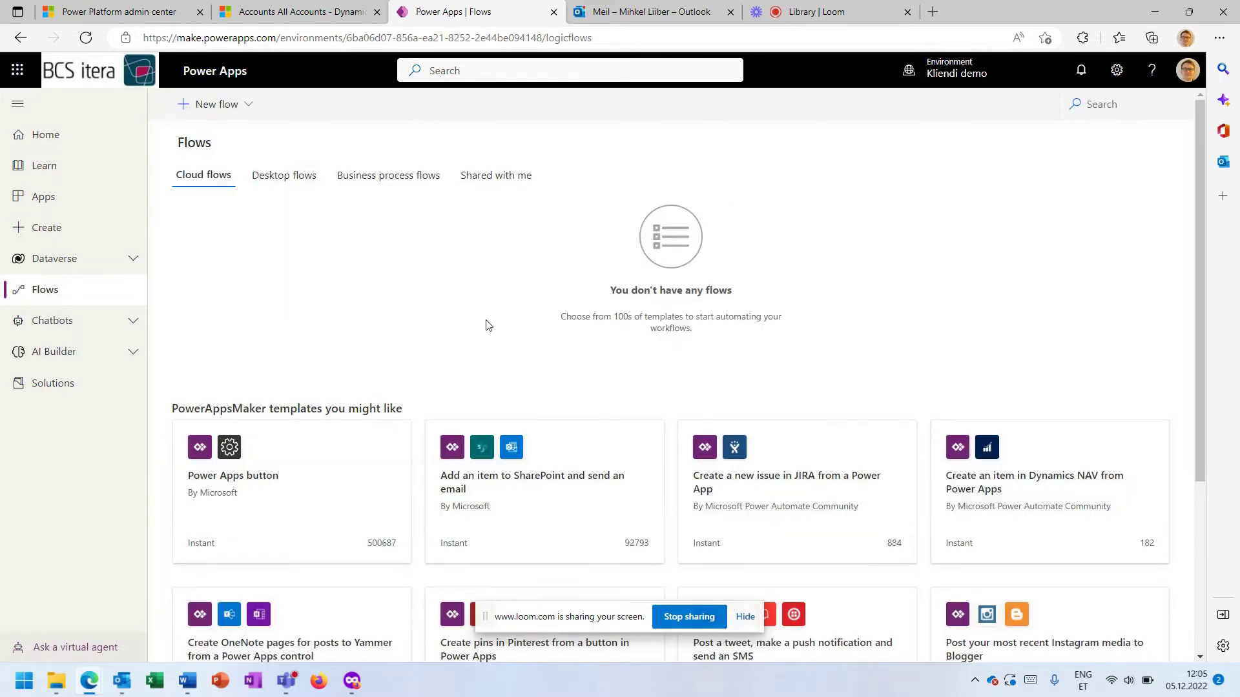
Switch to the Outlook inbox and open the Dynamics 365 add-in for the "kalapulgad" email.
{"action": "key", "text": "alt+Tab"}
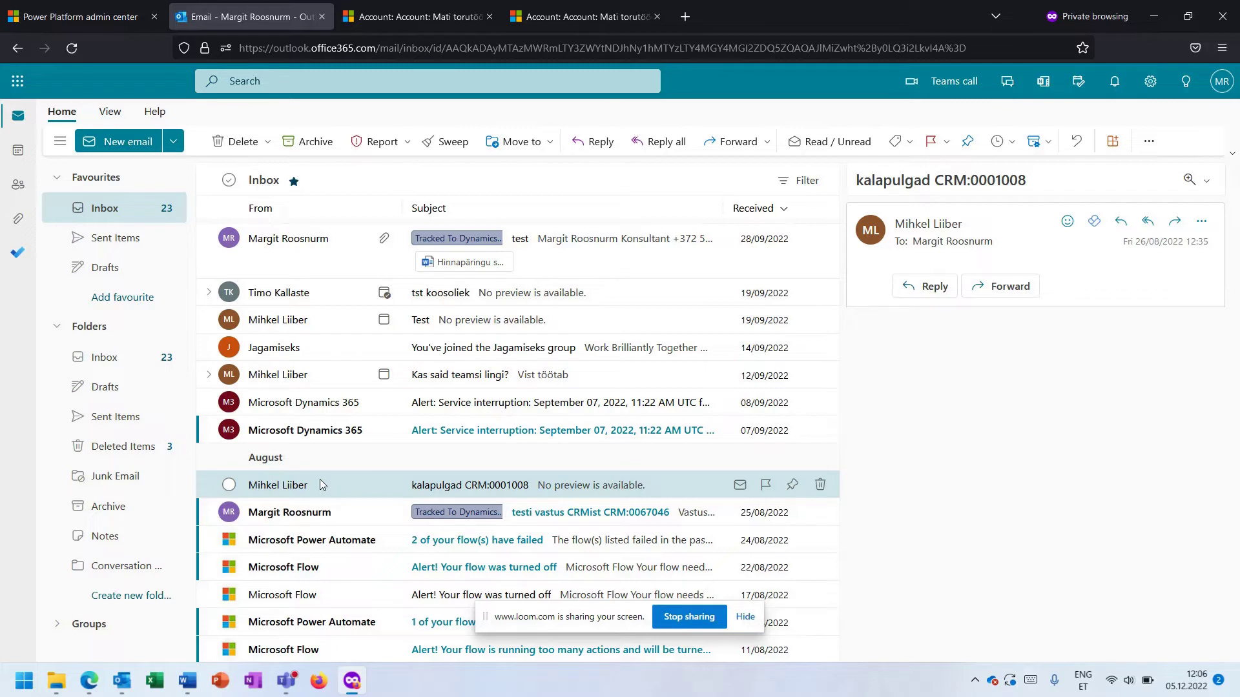
{"action": "left_click", "coordinate": [1201, 221]}
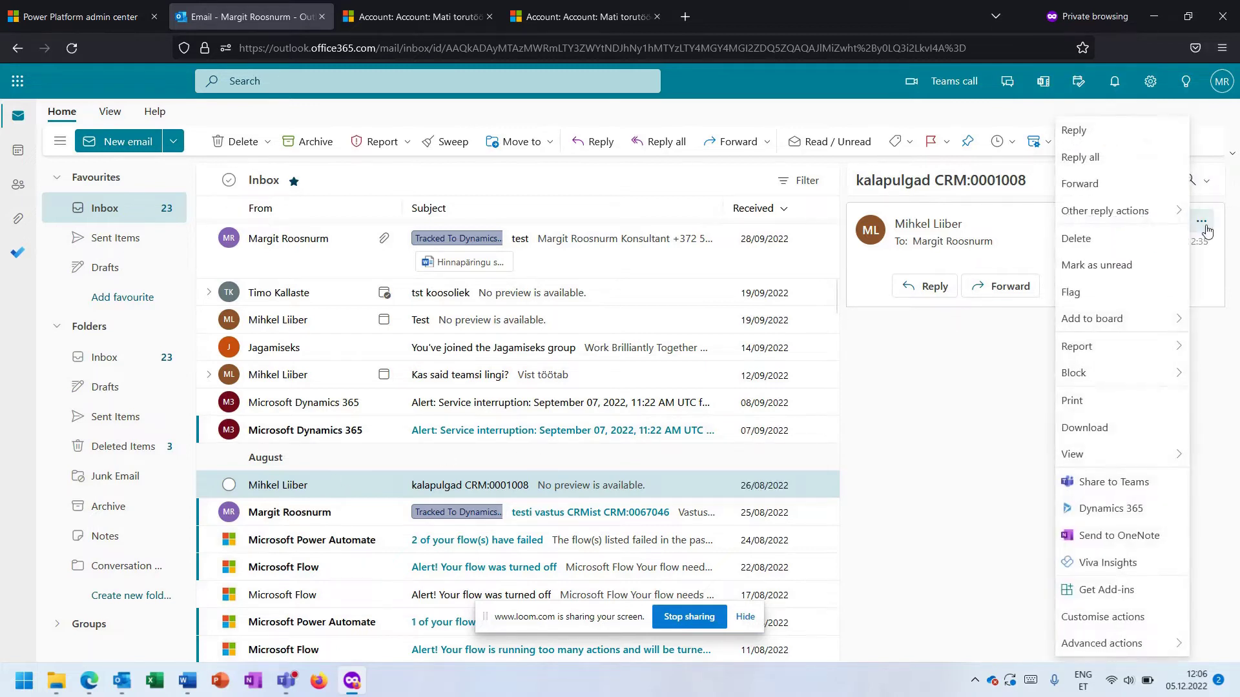
{"action": "left_click", "coordinate": [1111, 509]}
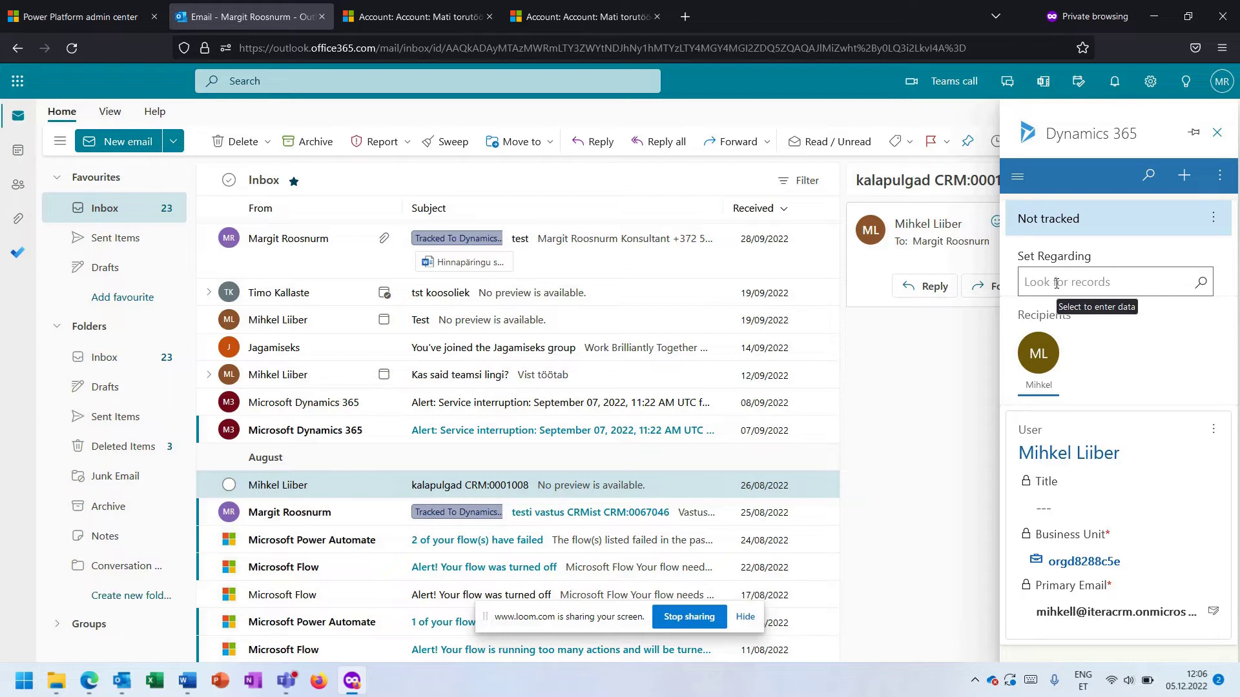
Track the email in Dynamics 365 regarding the account Mati torutööd OÜ and dismiss the notification.
{"action": "left_click", "coordinate": [1056, 283]}
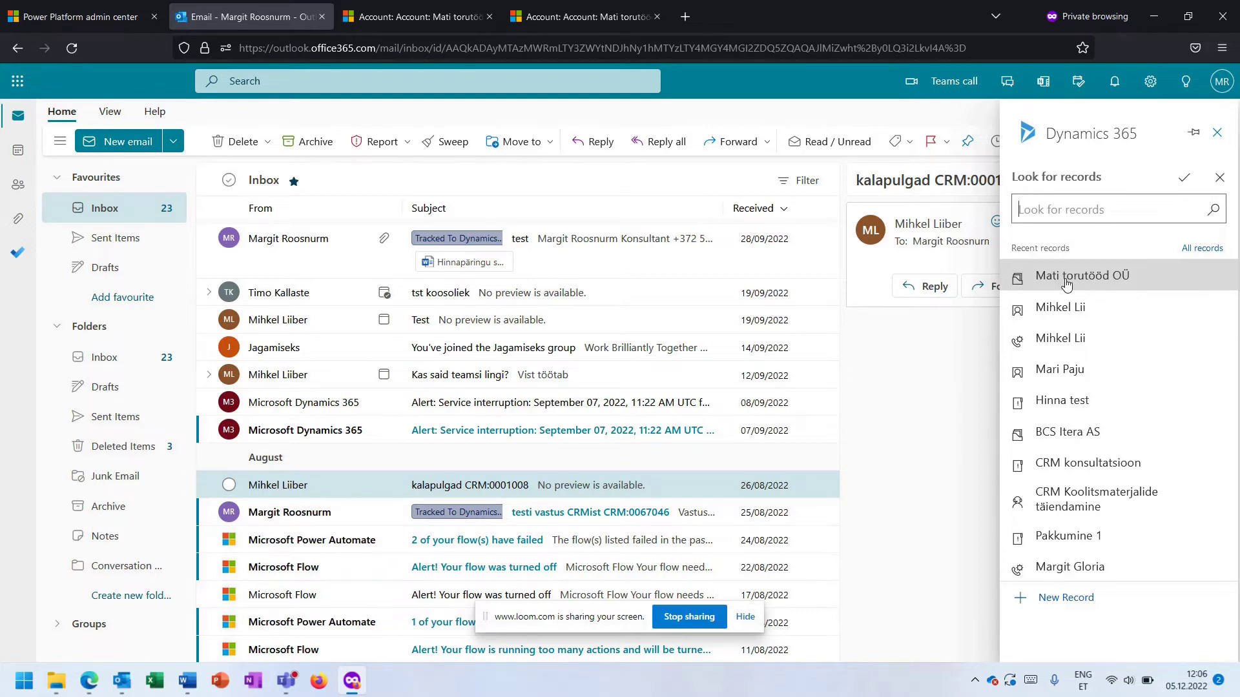
{"action": "left_click", "coordinate": [1066, 285]}
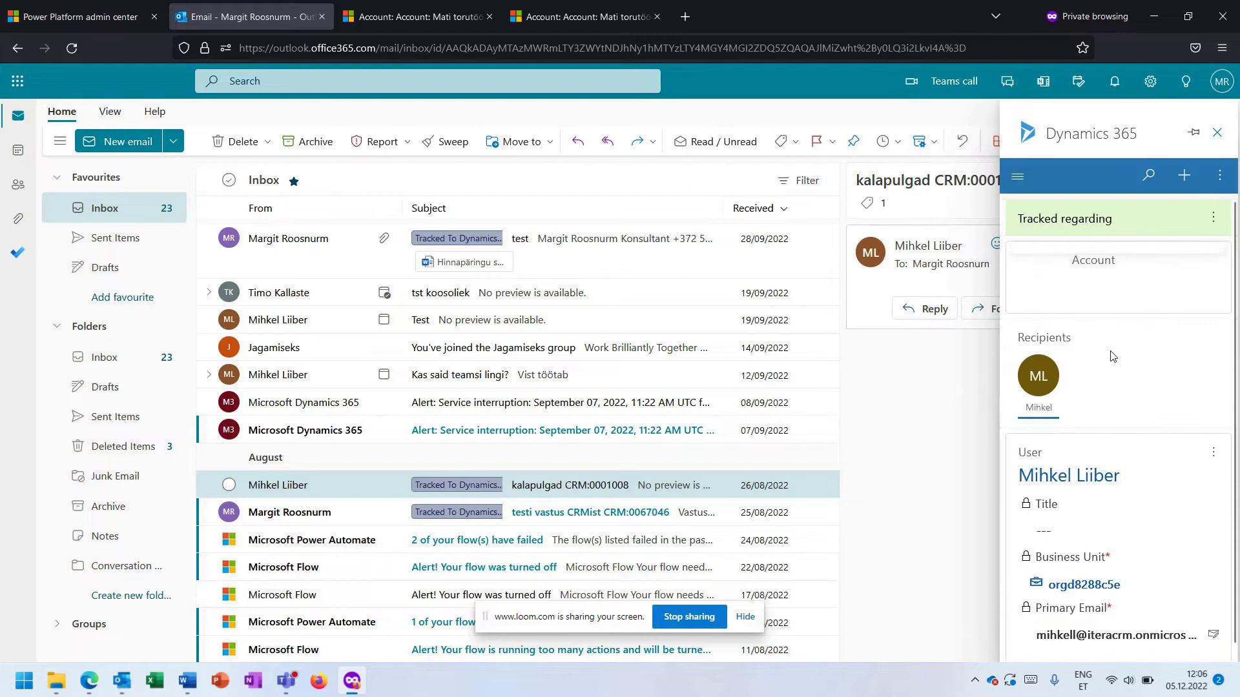
{"action": "scroll", "coordinate": [1112, 416], "scroll_direction": "down", "scroll_amount": 1}
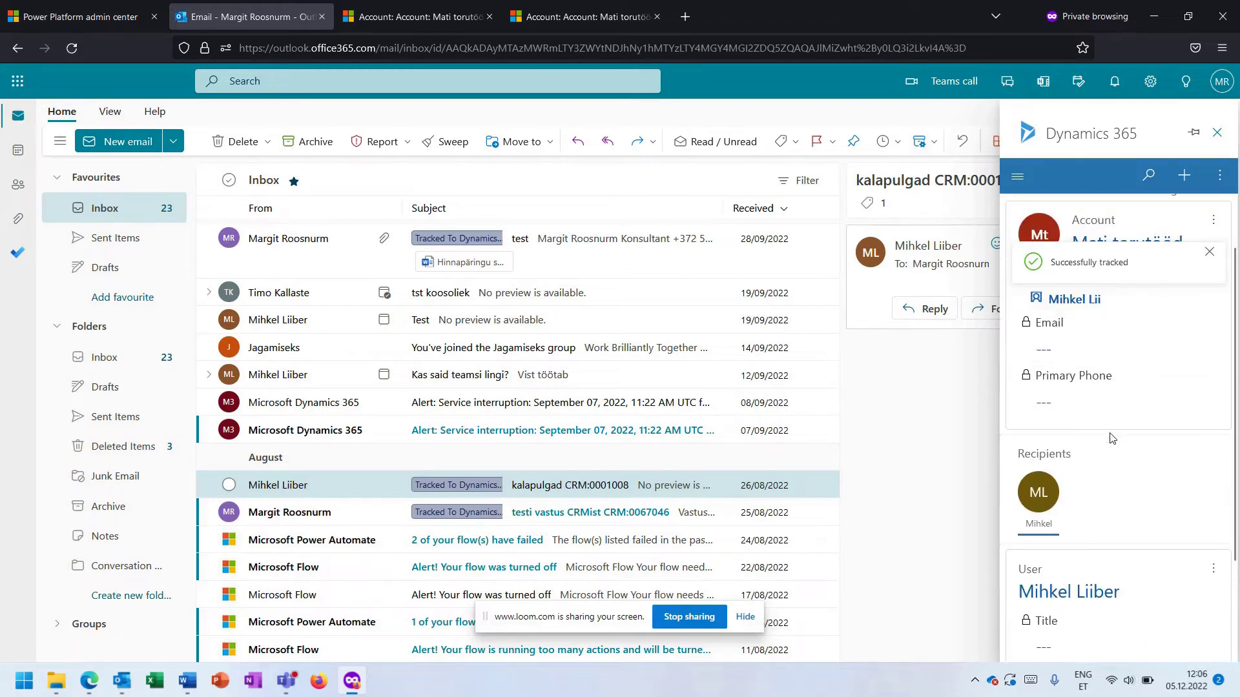
{"action": "left_click", "coordinate": [1209, 252]}
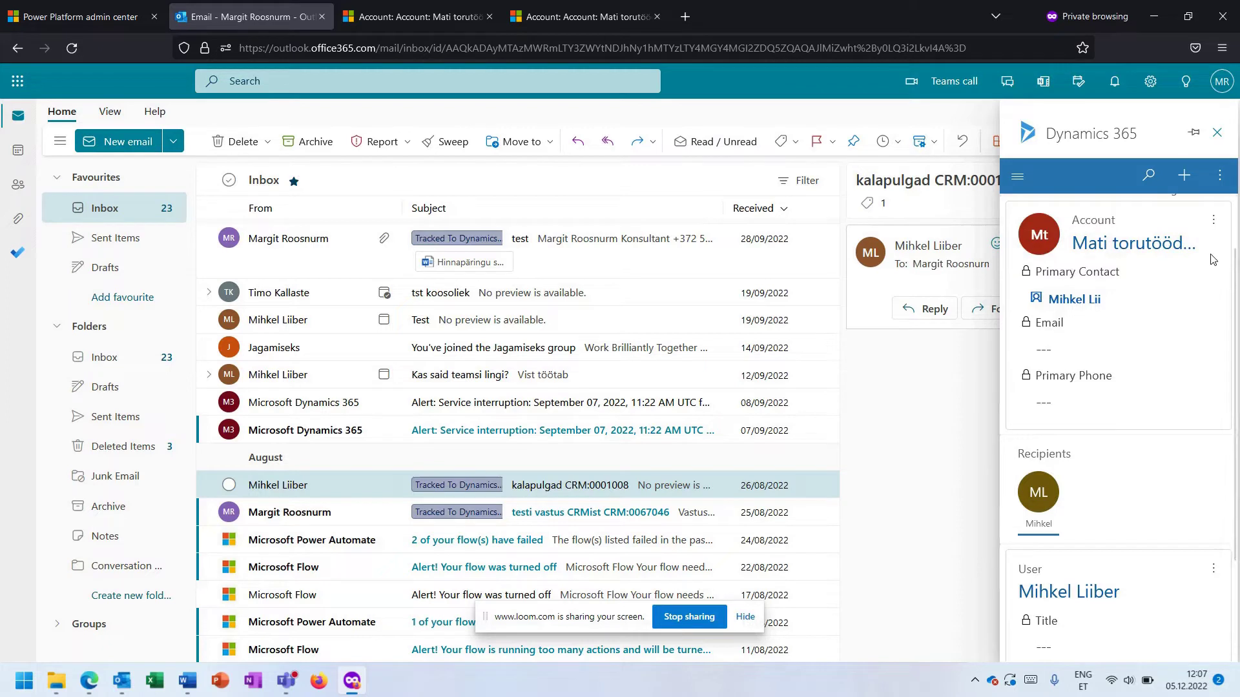
Open the tracked email's record in Dynamics 365 and check its Regarding field.
{"action": "left_click", "coordinate": [1214, 219]}
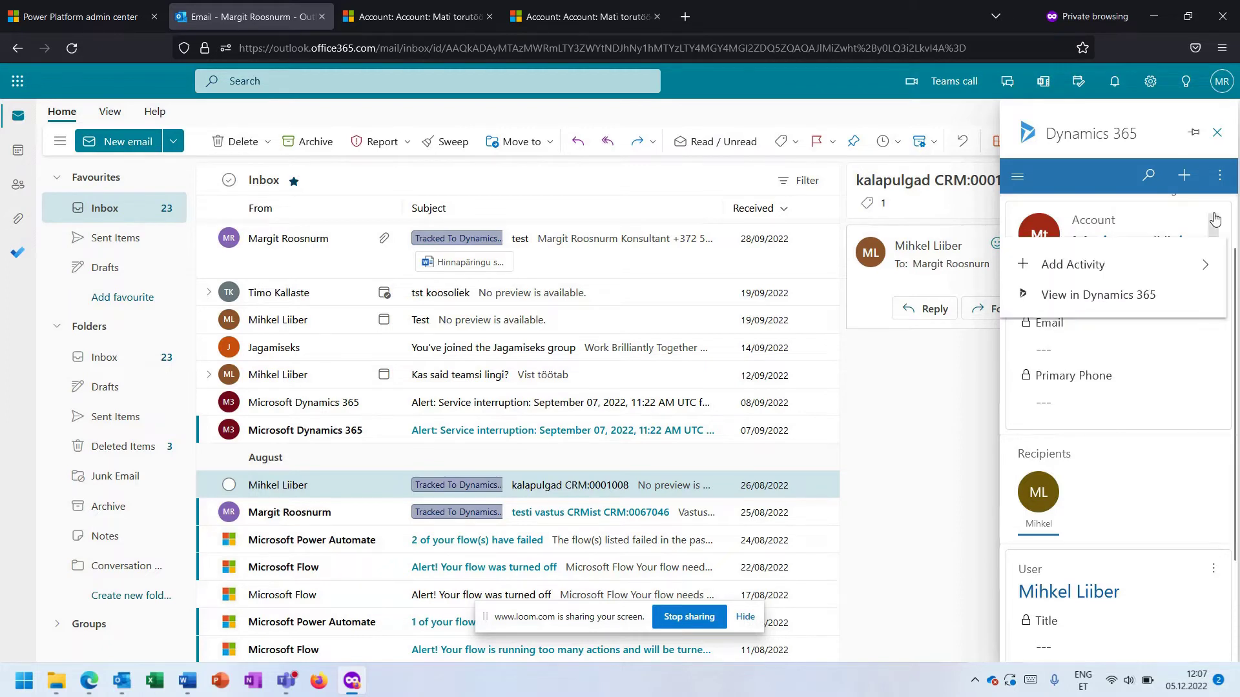
{"action": "left_click", "coordinate": [1214, 219]}
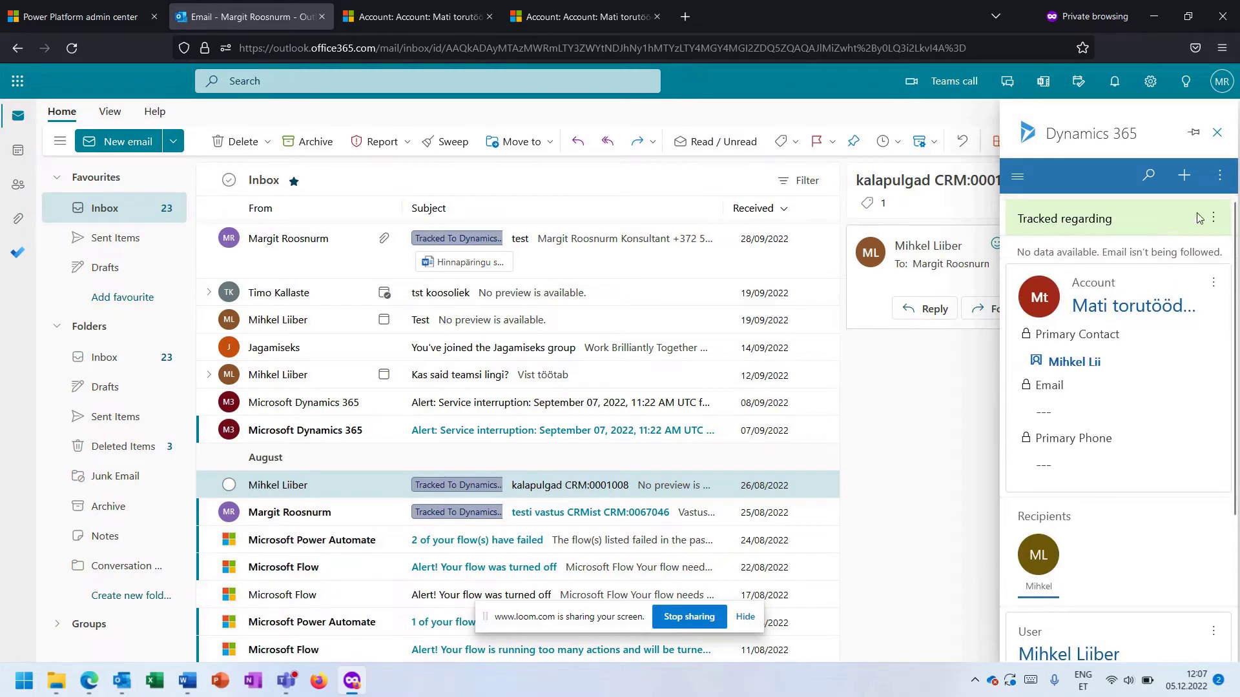
{"action": "left_click", "coordinate": [1207, 218]}
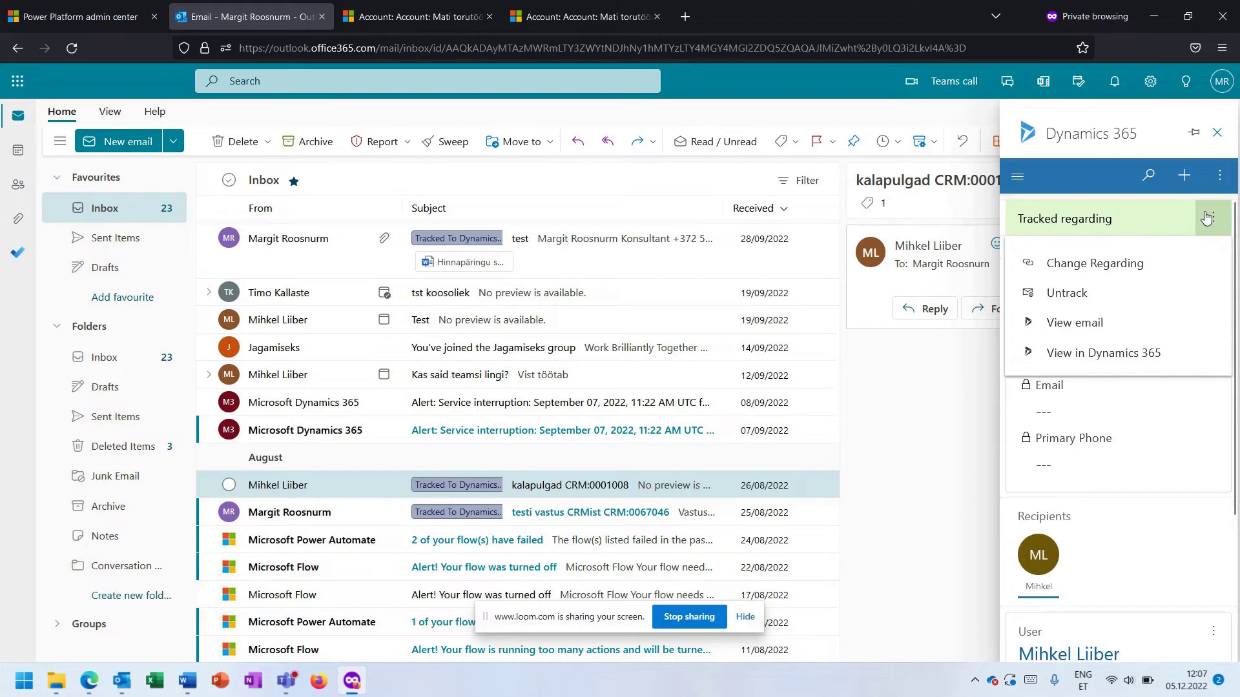
{"action": "left_click", "coordinate": [1112, 354]}
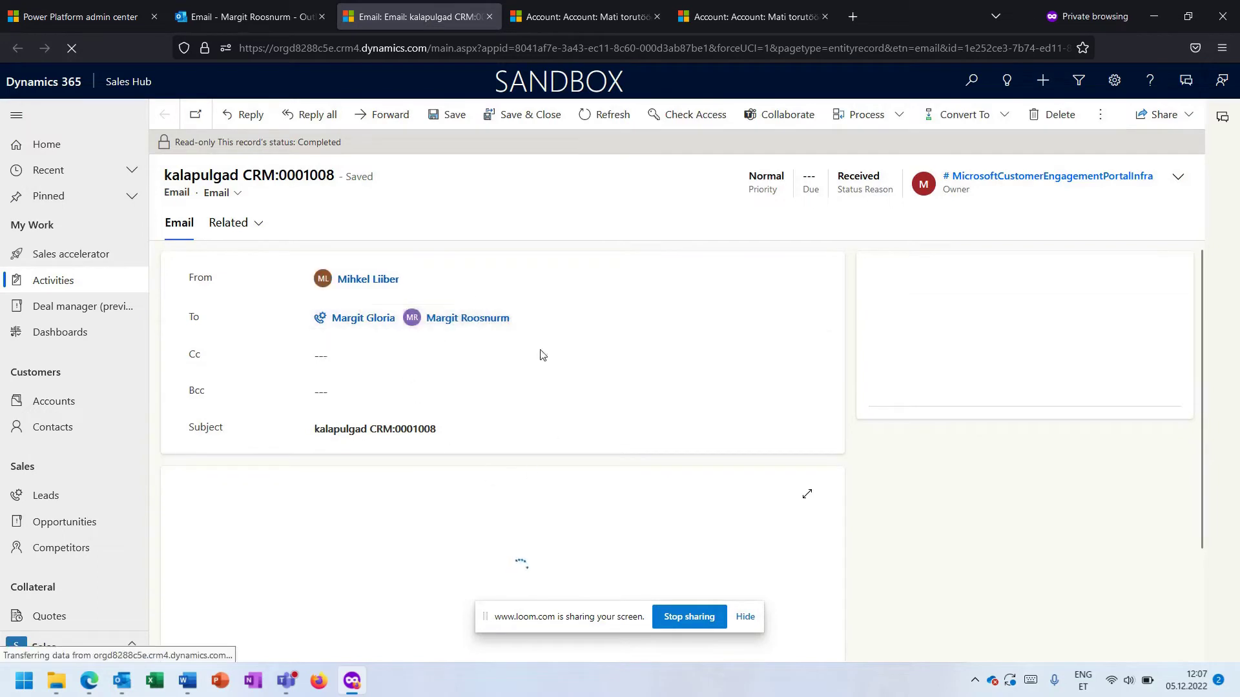
{"action": "scroll", "coordinate": [398, 423], "scroll_direction": "down", "scroll_amount": 2}
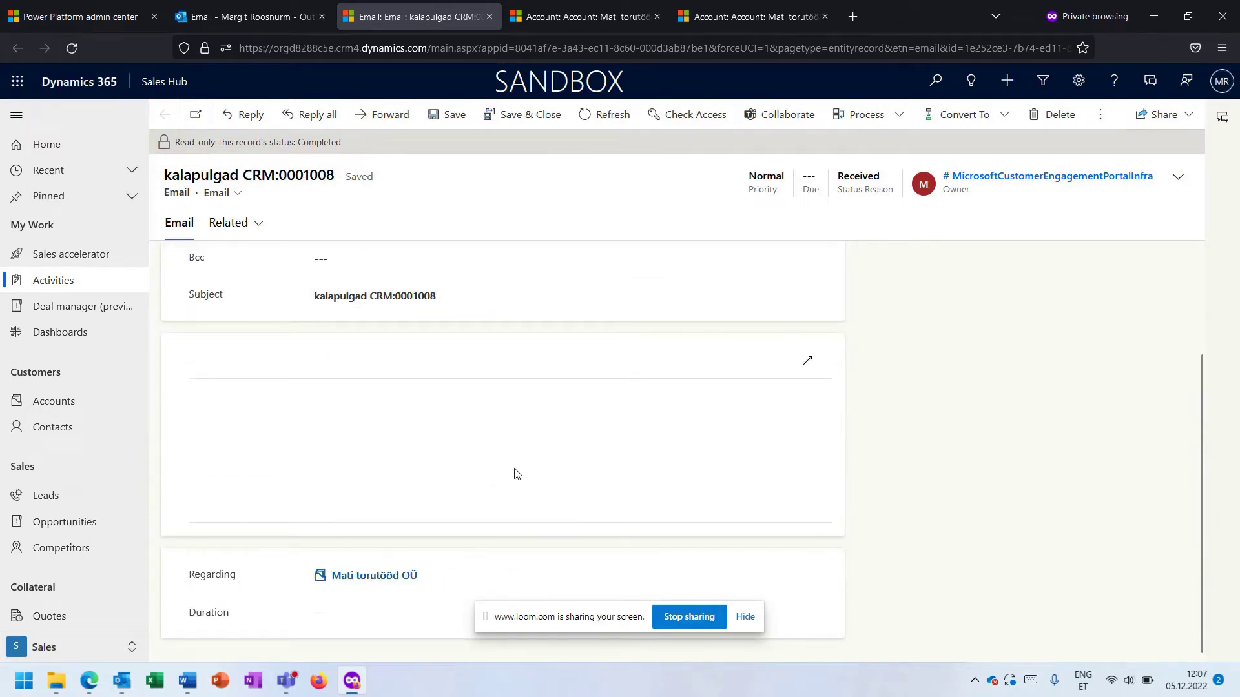
Filter the accounts list by "mati" and open the account Mati torutööd OÜ.
{"action": "left_click", "coordinate": [60, 408]}
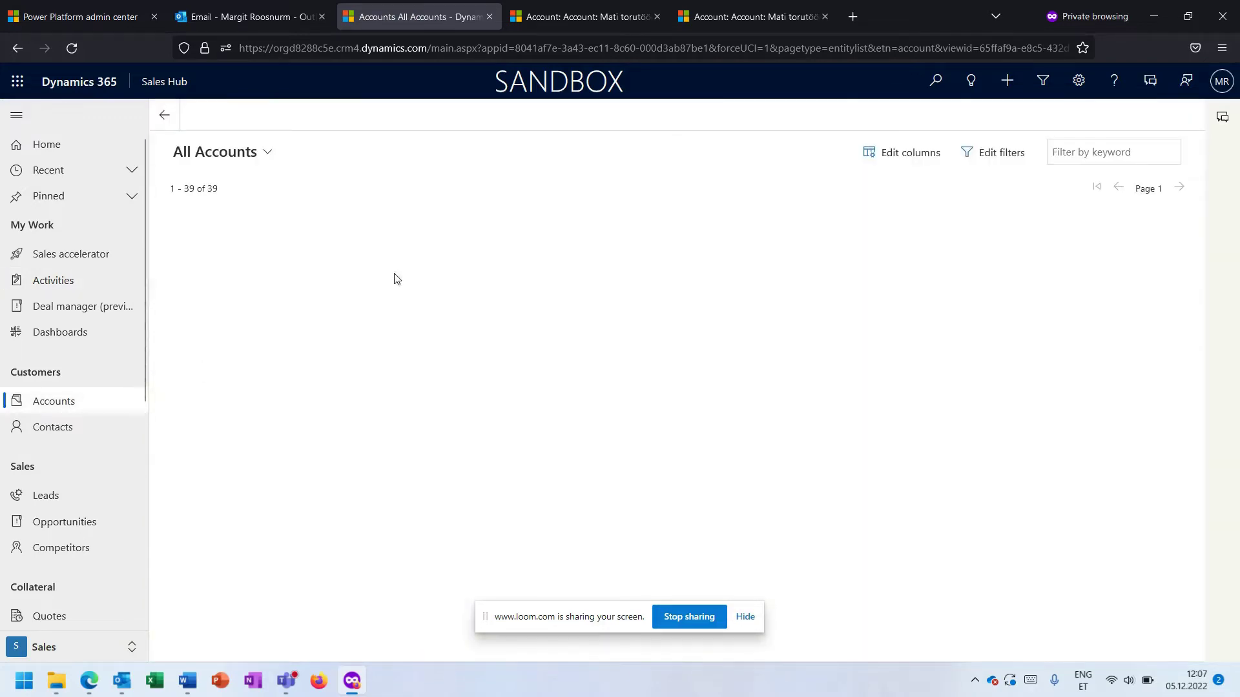
{"action": "left_click", "coordinate": [1107, 154]}
{"action": "type", "text": "m"}
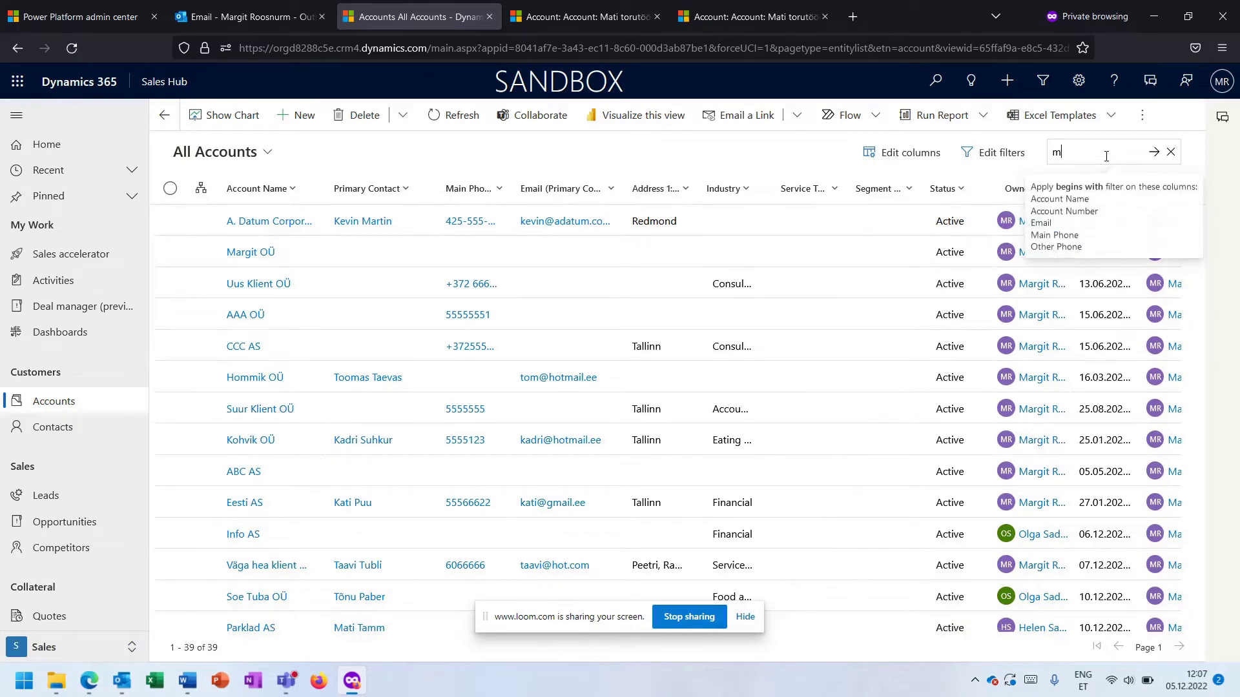
{"action": "type", "text": "ati"}
{"action": "key", "text": "Return"}
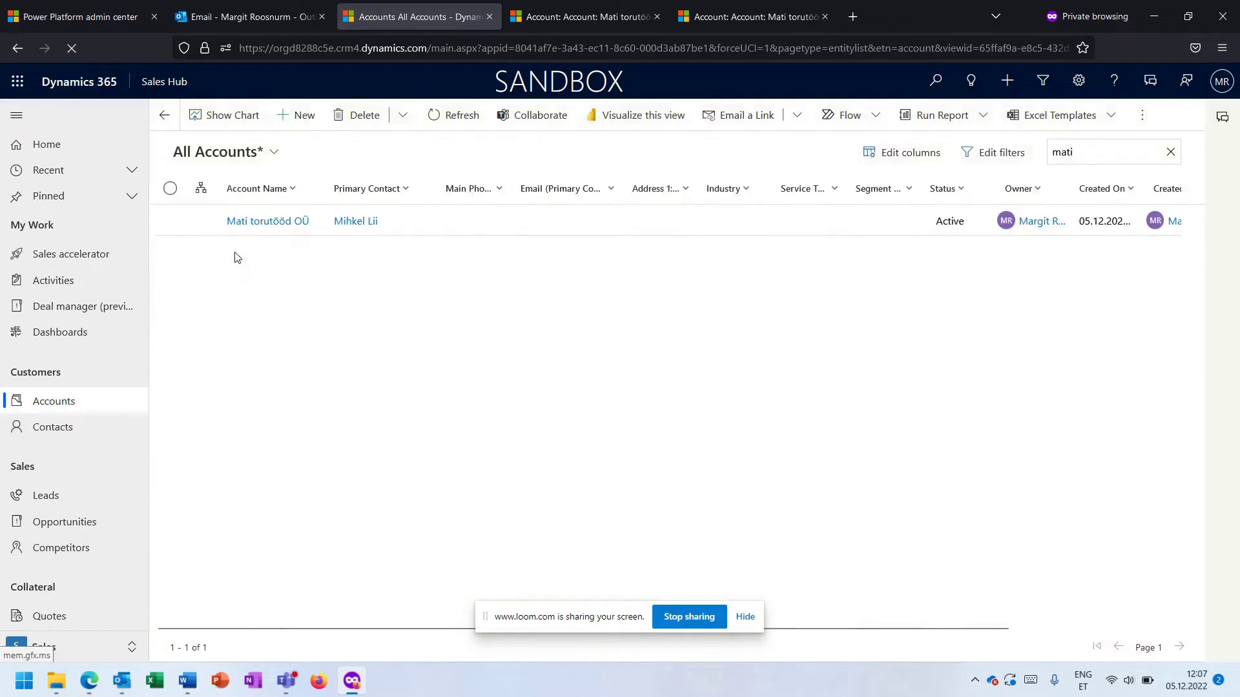
{"action": "left_click", "coordinate": [262, 227]}
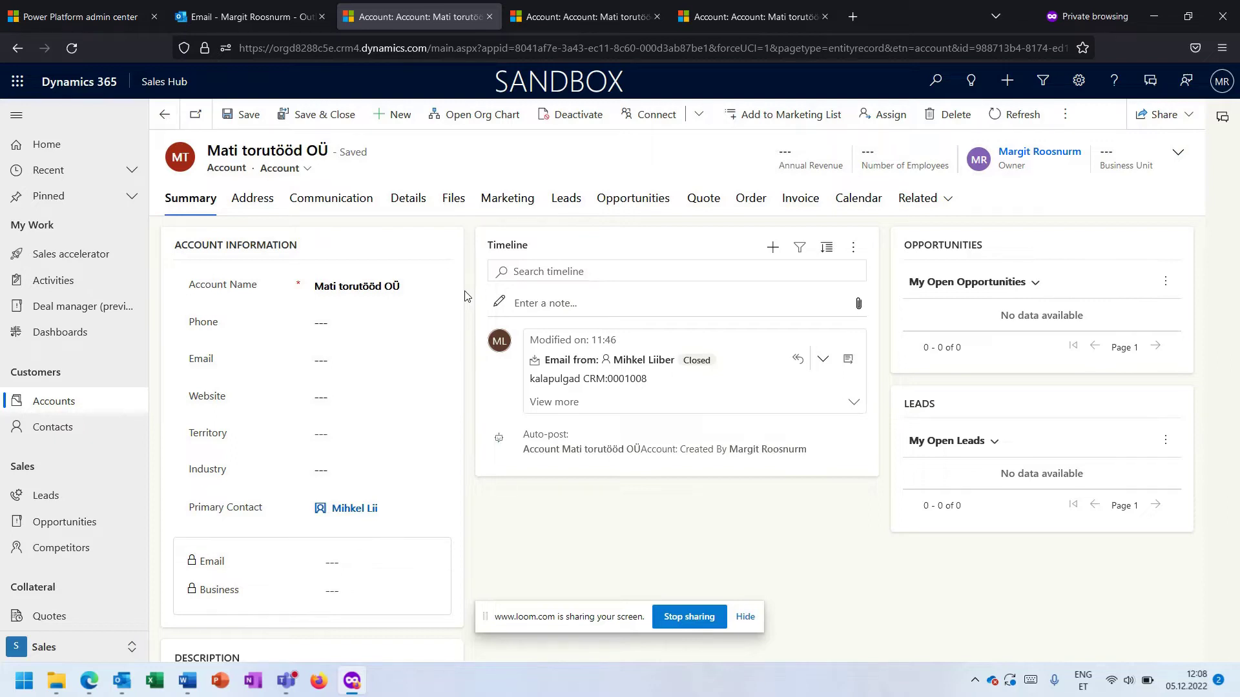
Start a new email from the account's timeline, examine the compose form, and discard the message.
{"action": "left_click", "coordinate": [771, 256]}
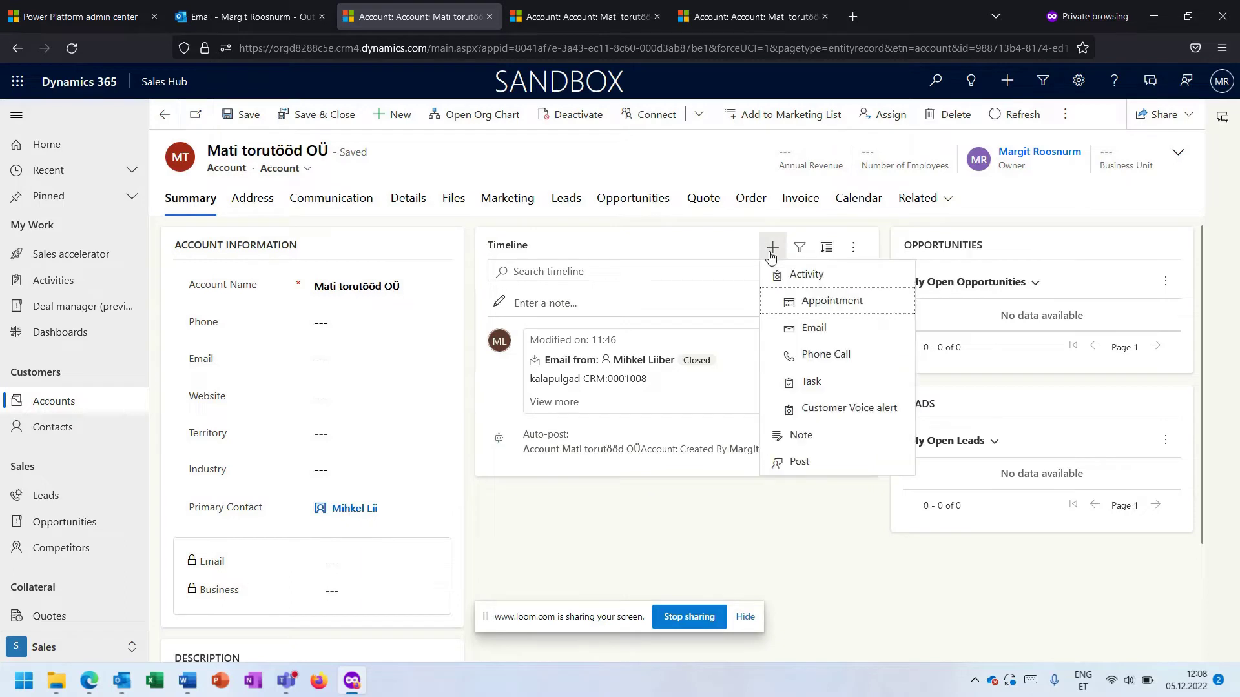
{"action": "left_click", "coordinate": [827, 333]}
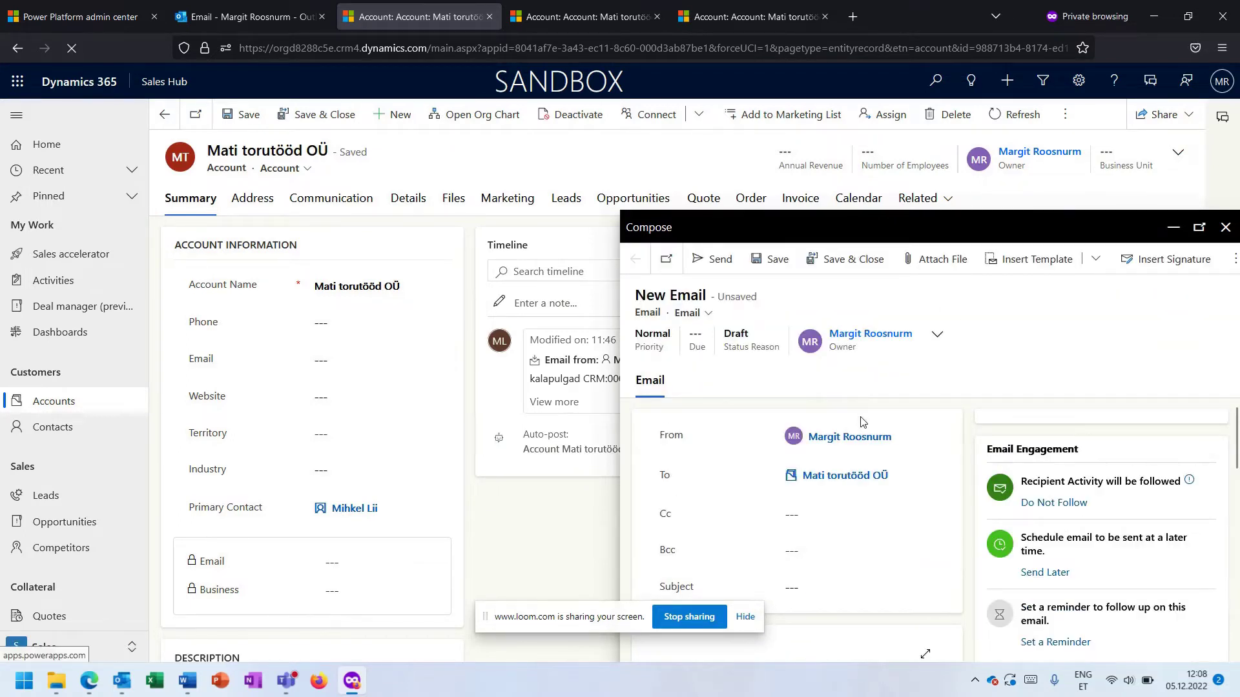
{"action": "scroll", "coordinate": [861, 421], "scroll_direction": "down", "scroll_amount": 1}
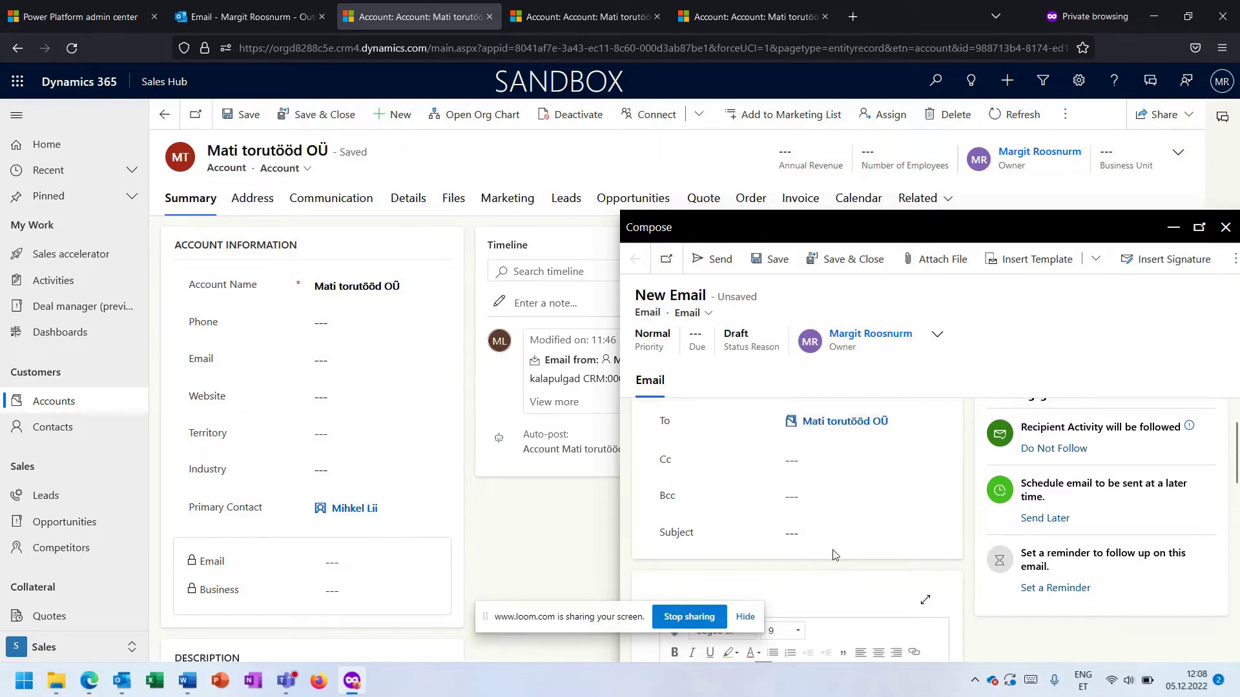
{"action": "scroll", "coordinate": [832, 555], "scroll_direction": "down", "scroll_amount": 4}
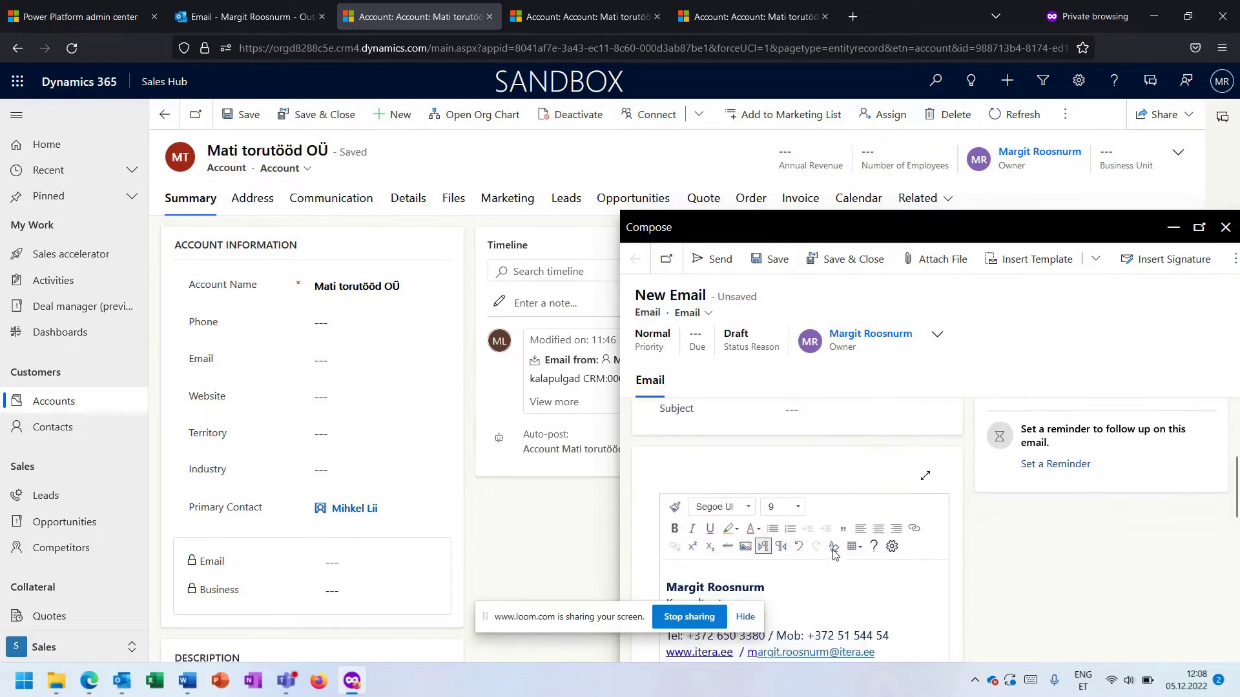
{"action": "scroll", "coordinate": [814, 510], "scroll_direction": "up", "scroll_amount": 5}
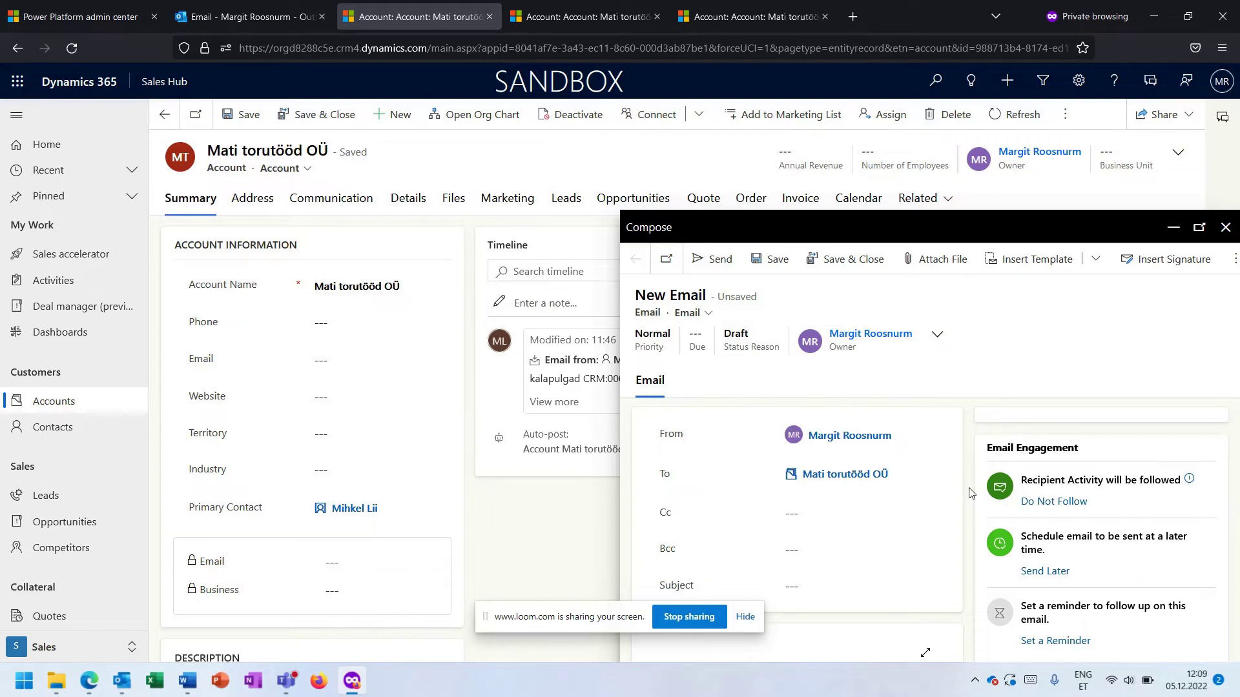
{"action": "left_click", "coordinate": [1225, 227]}
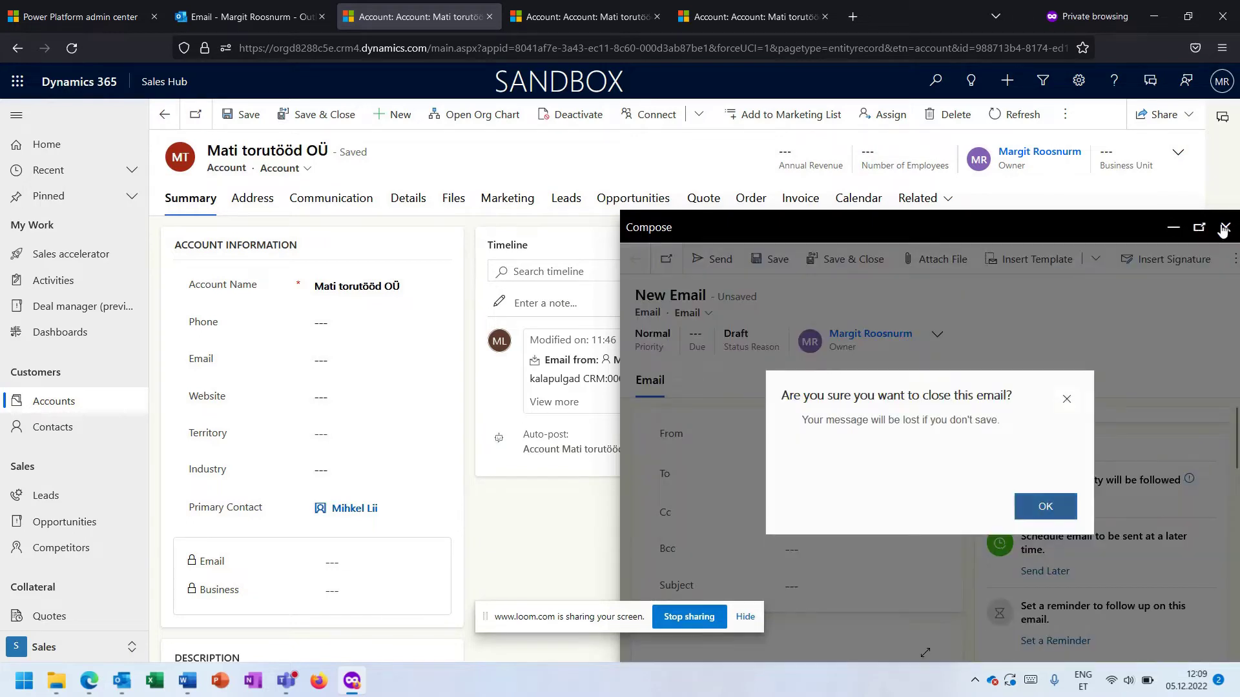
{"action": "left_click", "coordinate": [1045, 508]}
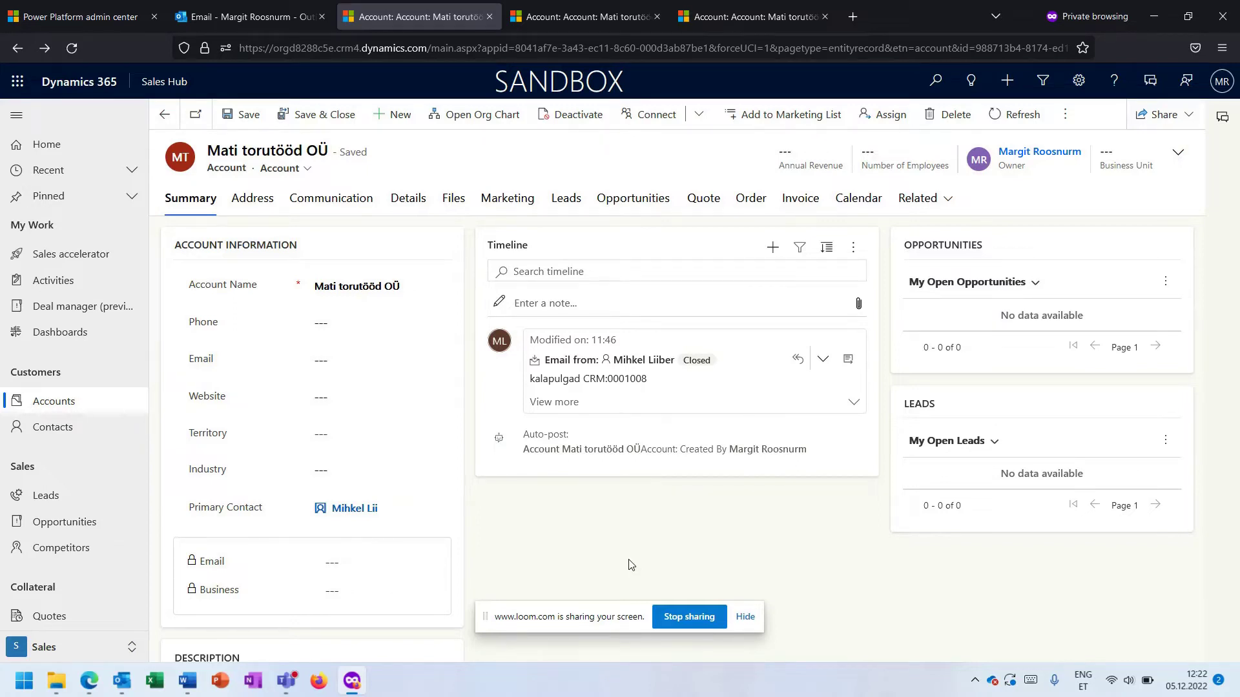
Open the account's quote Pakkumine, preview its PDF export, and close the preview without saving.
{"action": "left_click", "coordinate": [698, 202]}
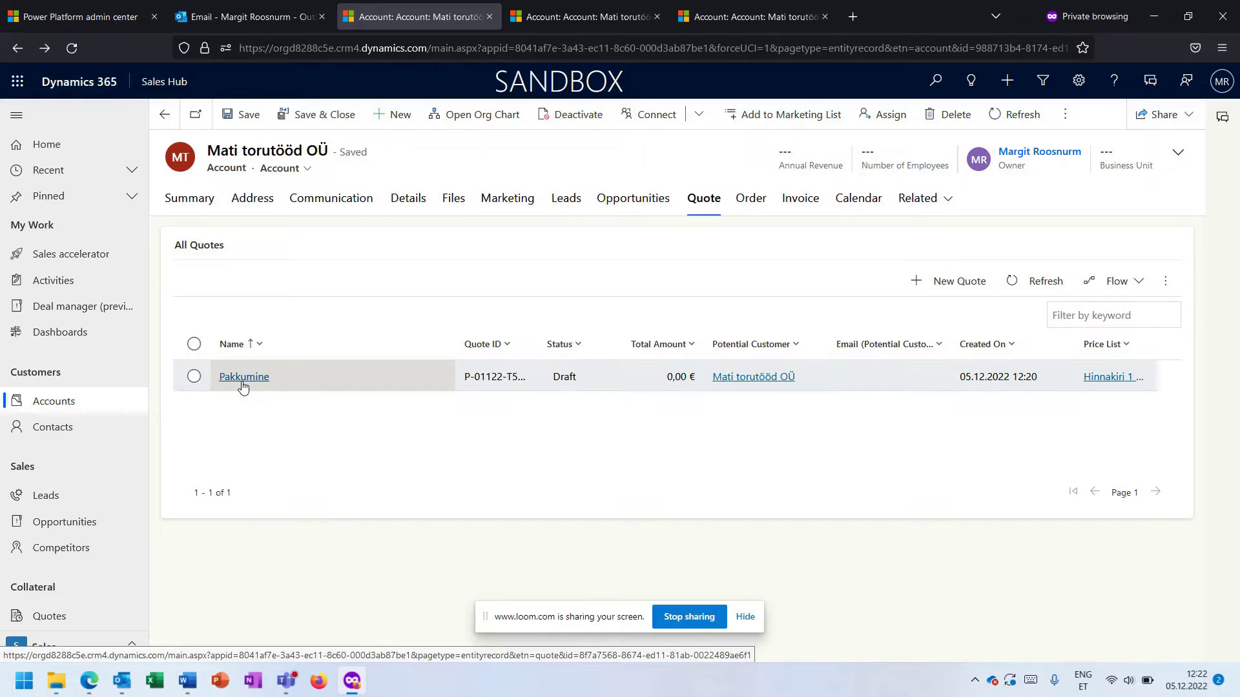
{"action": "left_click", "coordinate": [242, 381]}
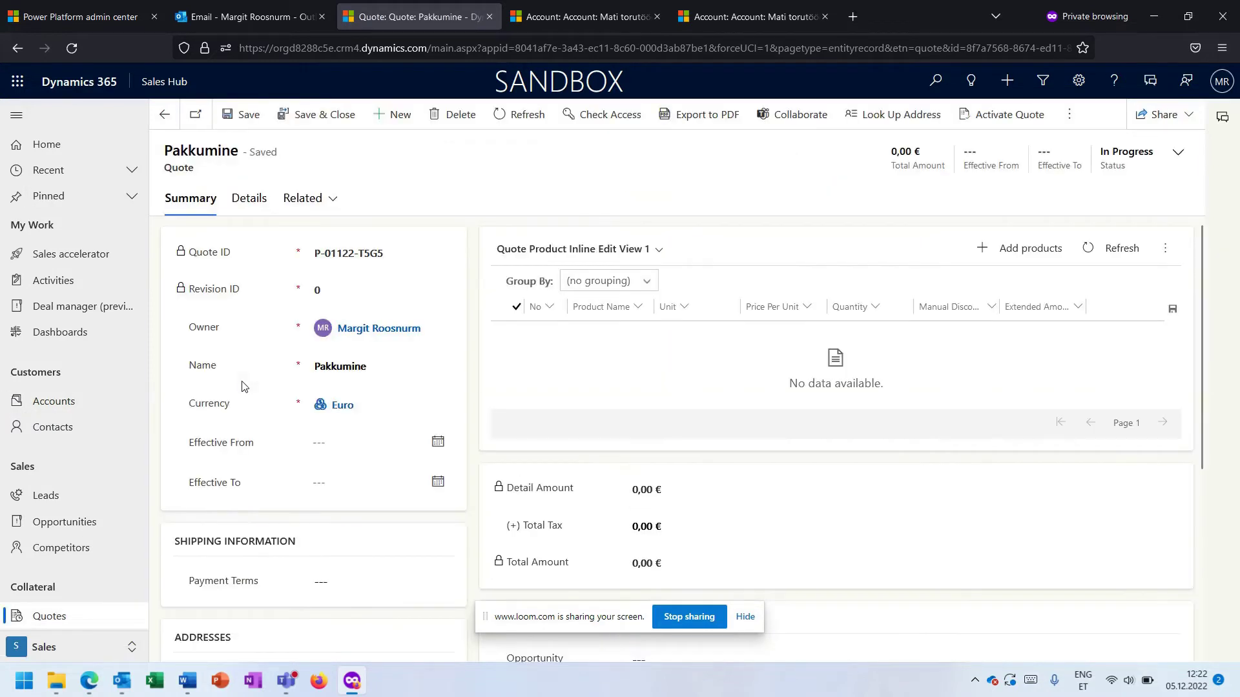
{"action": "left_click", "coordinate": [698, 115]}
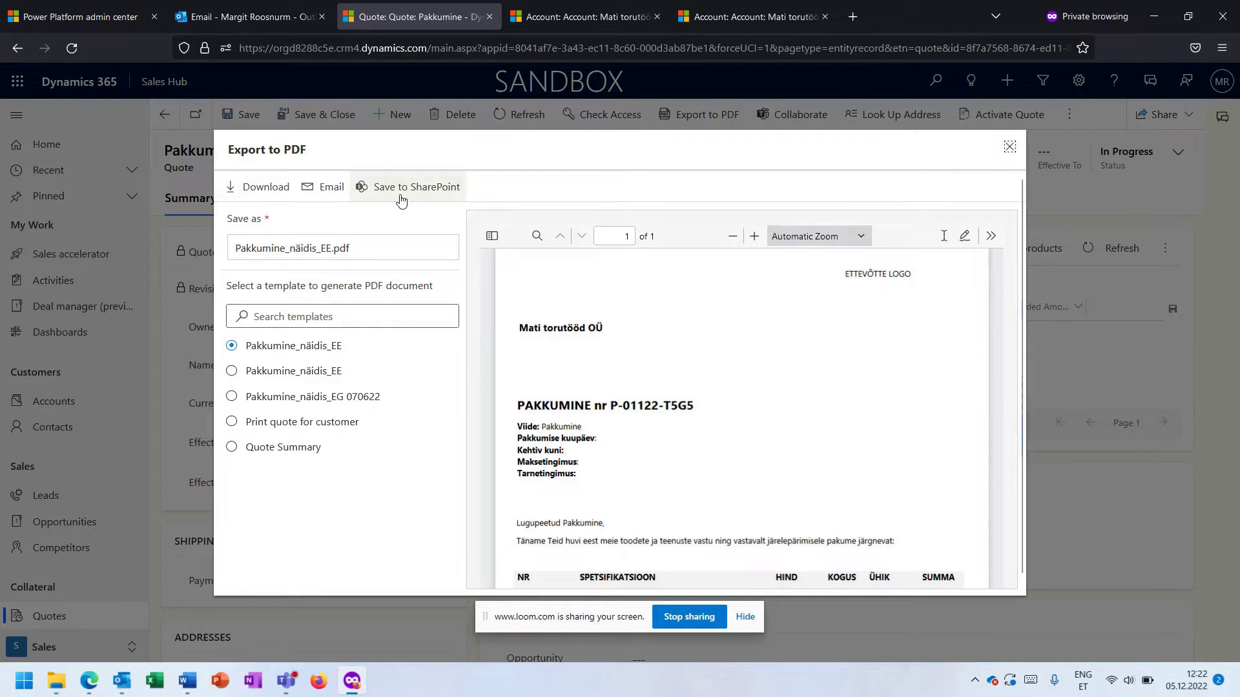
{"action": "left_click", "coordinate": [1009, 150]}
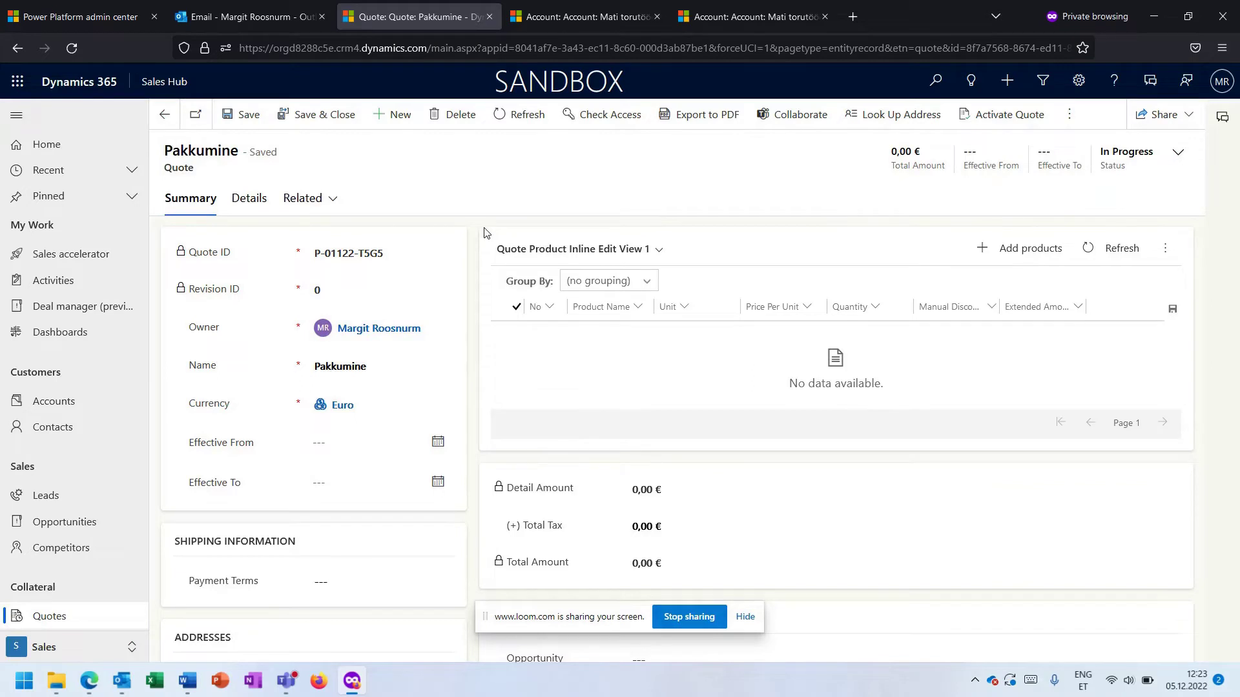
Go to the account's files and open the SharePoint location of Pakkumine_näidis_EE.pdf.
{"action": "left_click", "coordinate": [563, 18]}
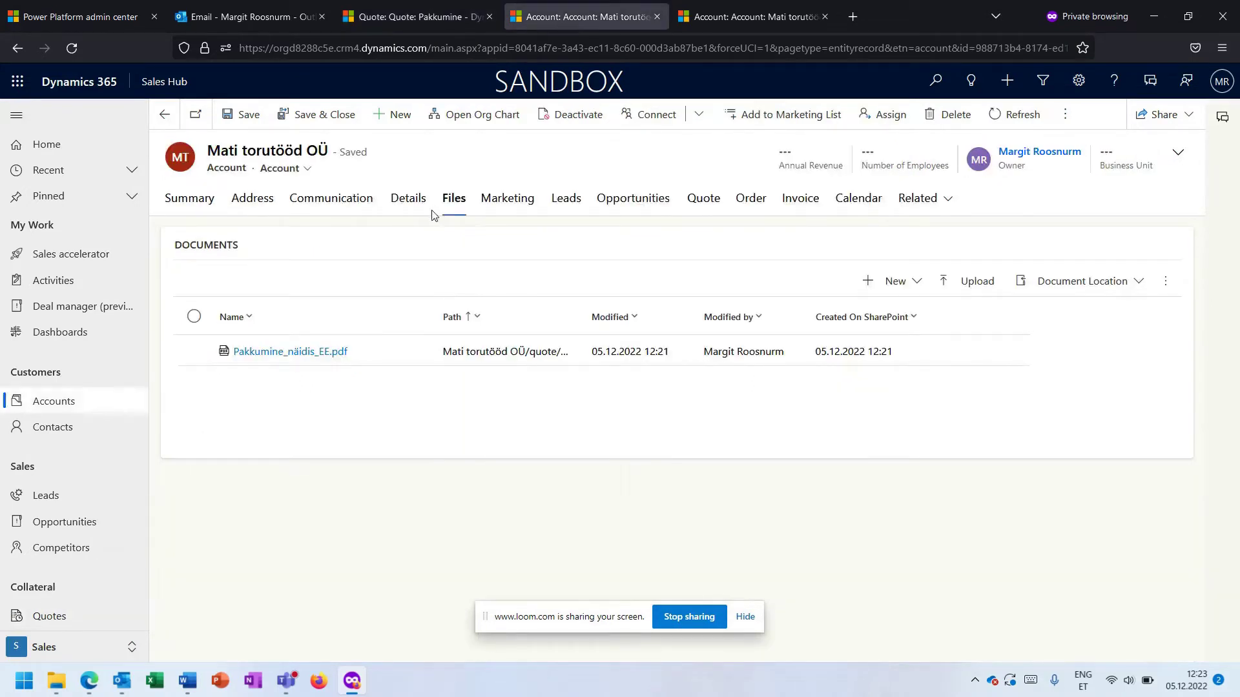
{"action": "left_click", "coordinate": [194, 357]}
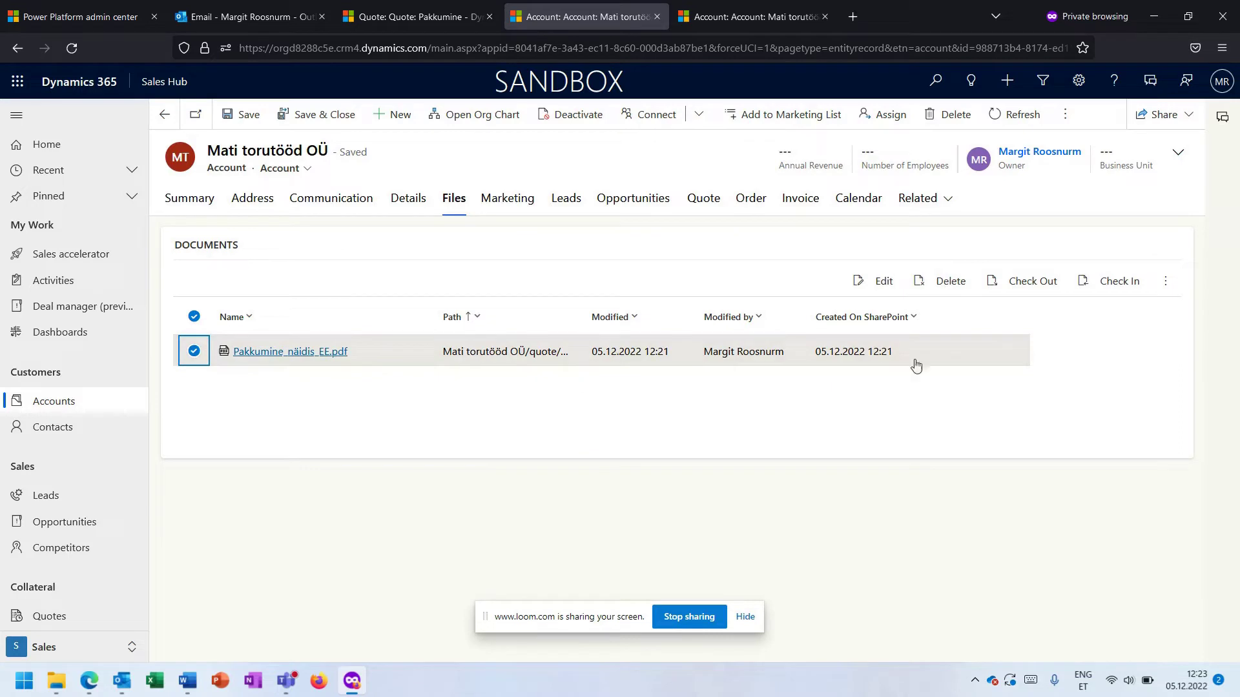
{"action": "left_click", "coordinate": [1165, 285]}
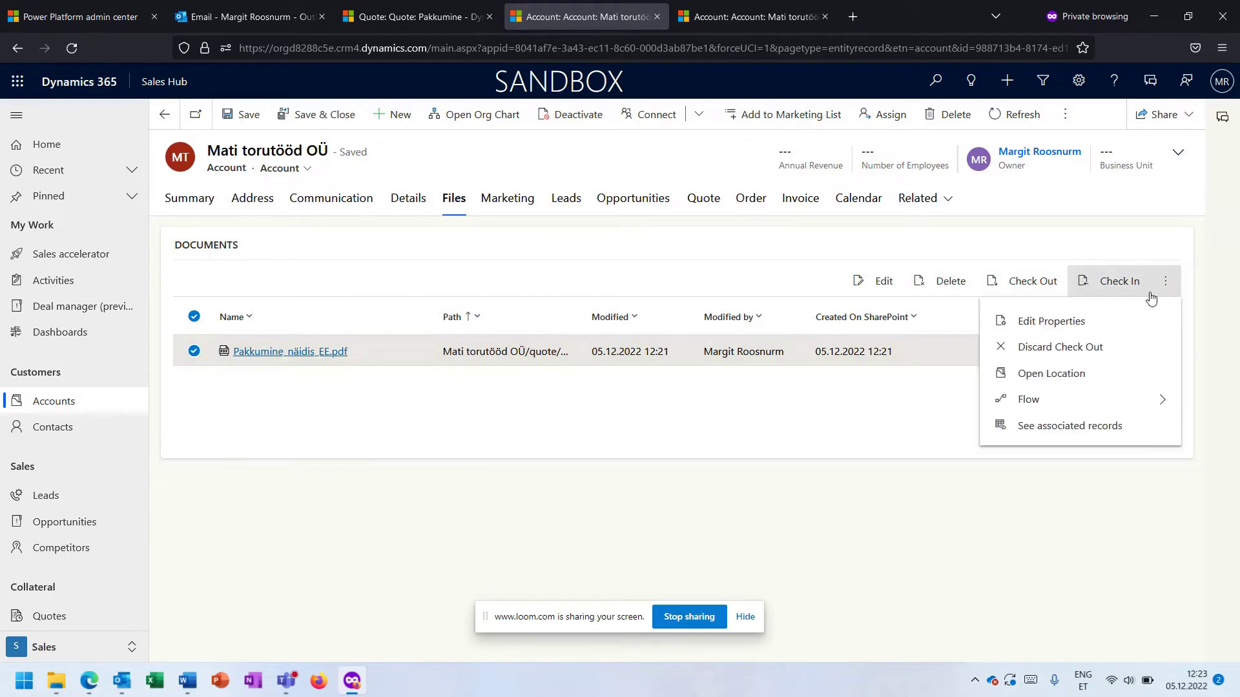
{"action": "left_click", "coordinate": [1101, 375]}
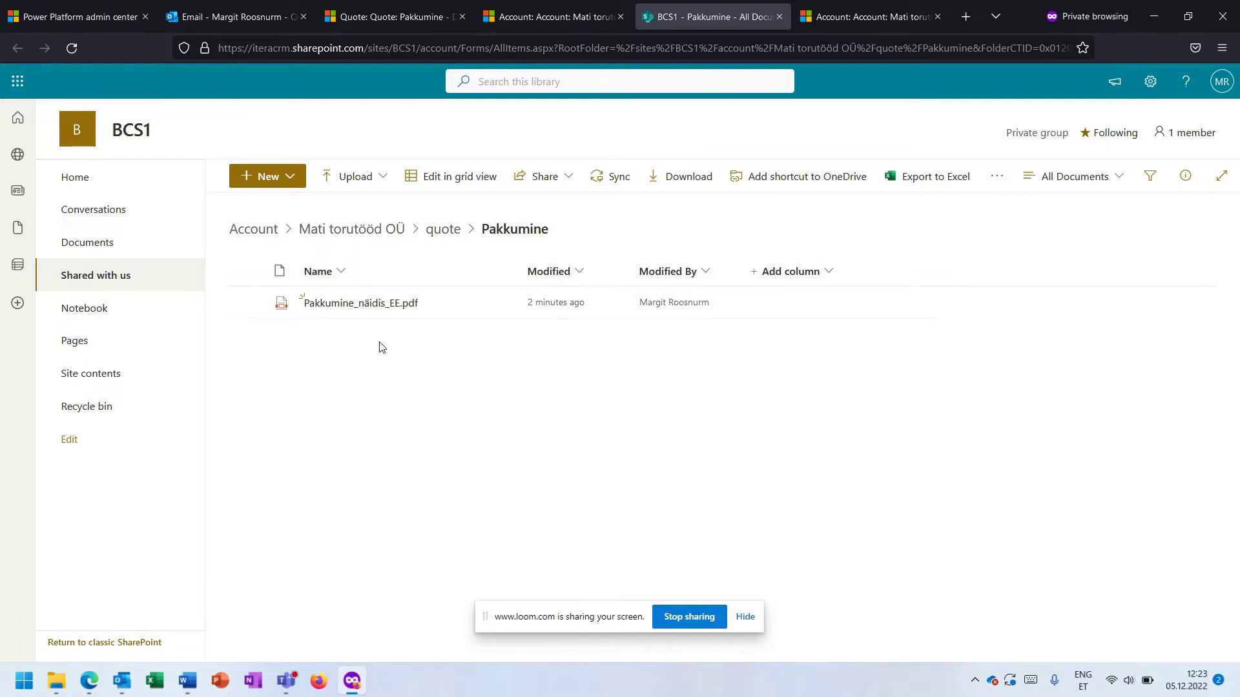
View the parent Mati torutööd OÜ folder in SharePoint and return to the account's summary in Dynamics 365.
{"action": "left_click", "coordinate": [404, 239]}
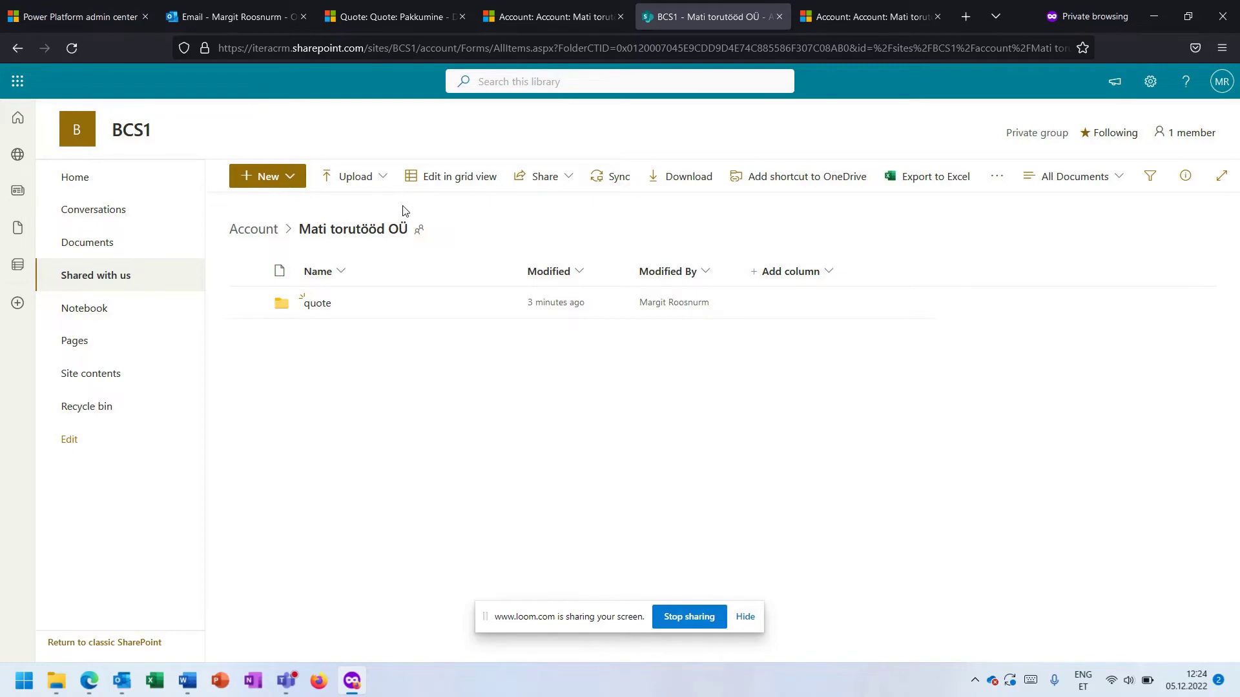
{"action": "left_click", "coordinate": [518, 7]}
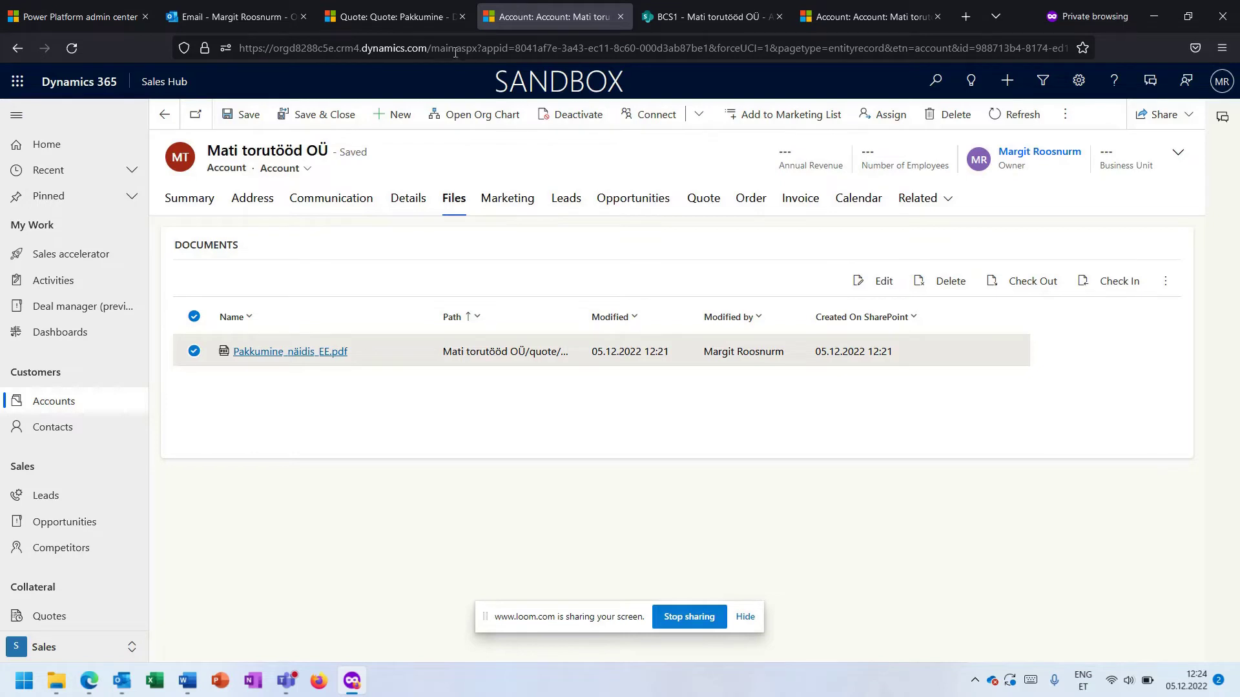
{"action": "left_click", "coordinate": [194, 204]}
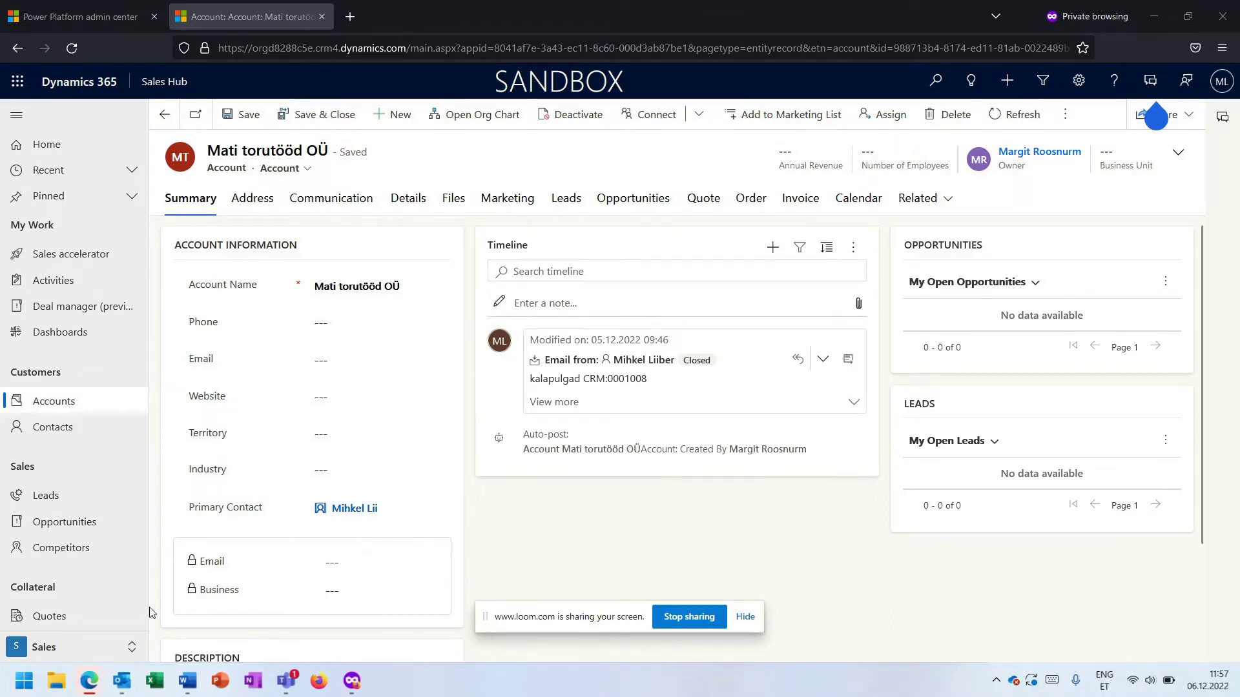
Switch to the My Open Leads window, open the lead with topic Test, and view its LinkedIn Lead Info and LinkedIn Sales Navigator sections.
{"action": "mouse_move", "coordinate": [92, 688]}
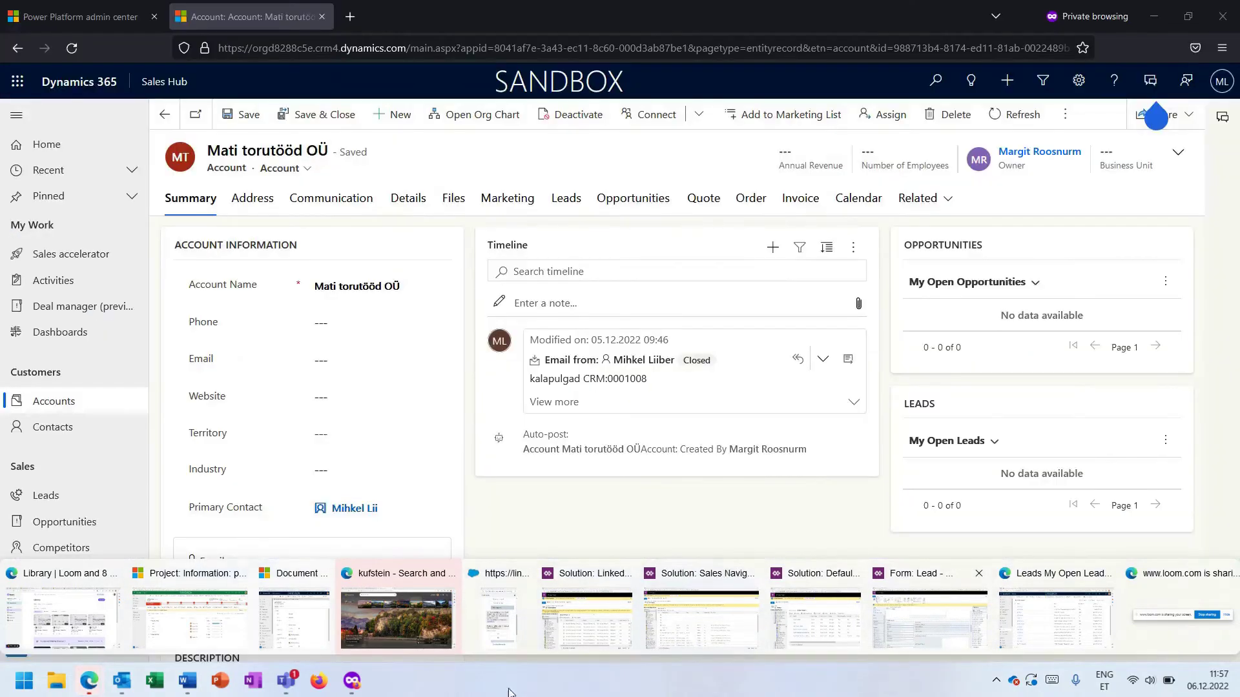
{"action": "left_click", "coordinate": [1051, 619]}
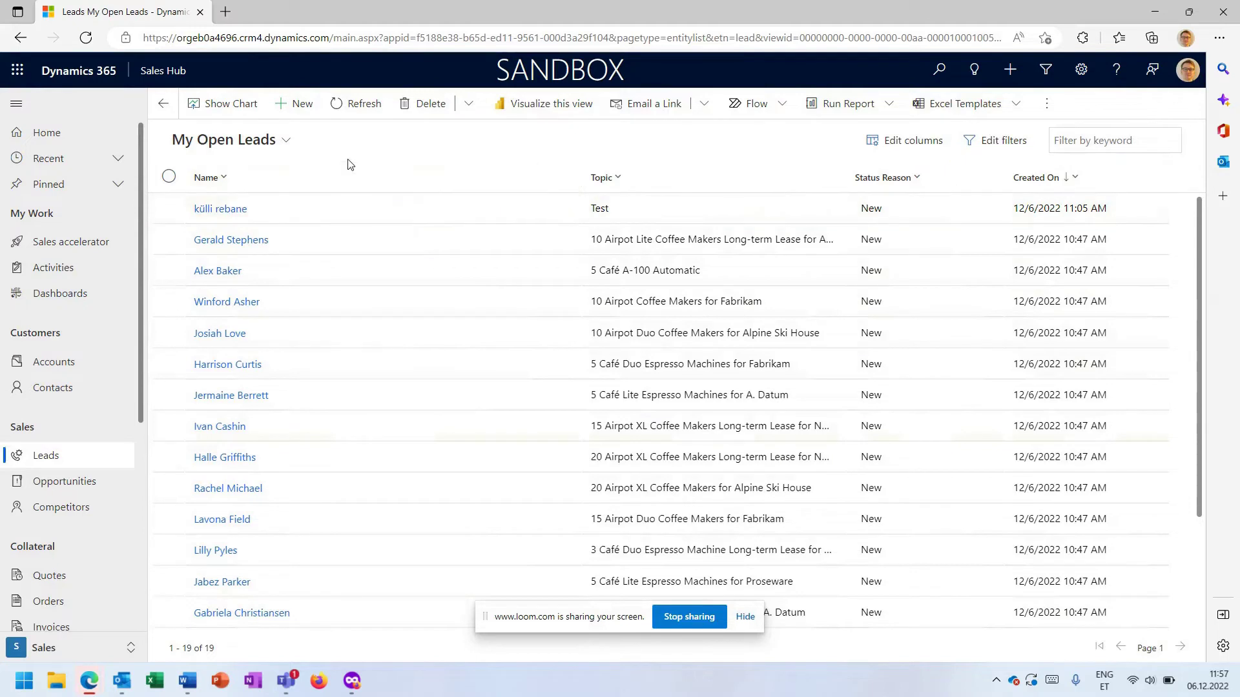
{"action": "left_click", "coordinate": [225, 210]}
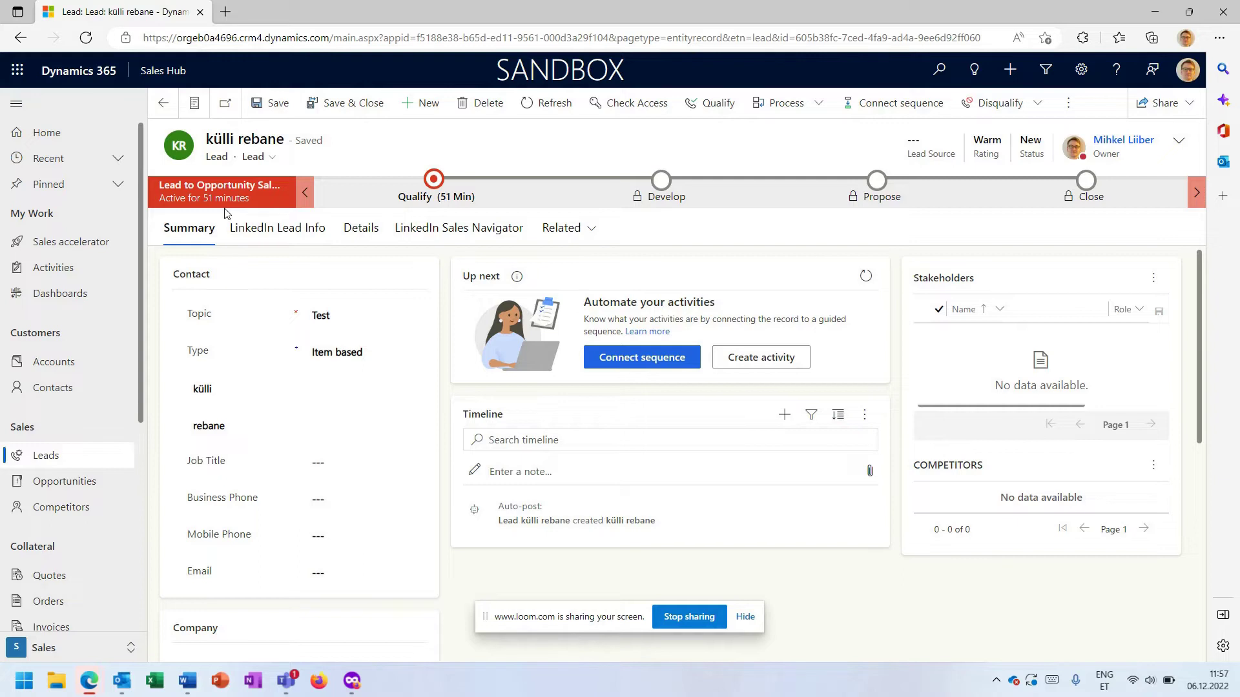
{"action": "left_click", "coordinate": [257, 229]}
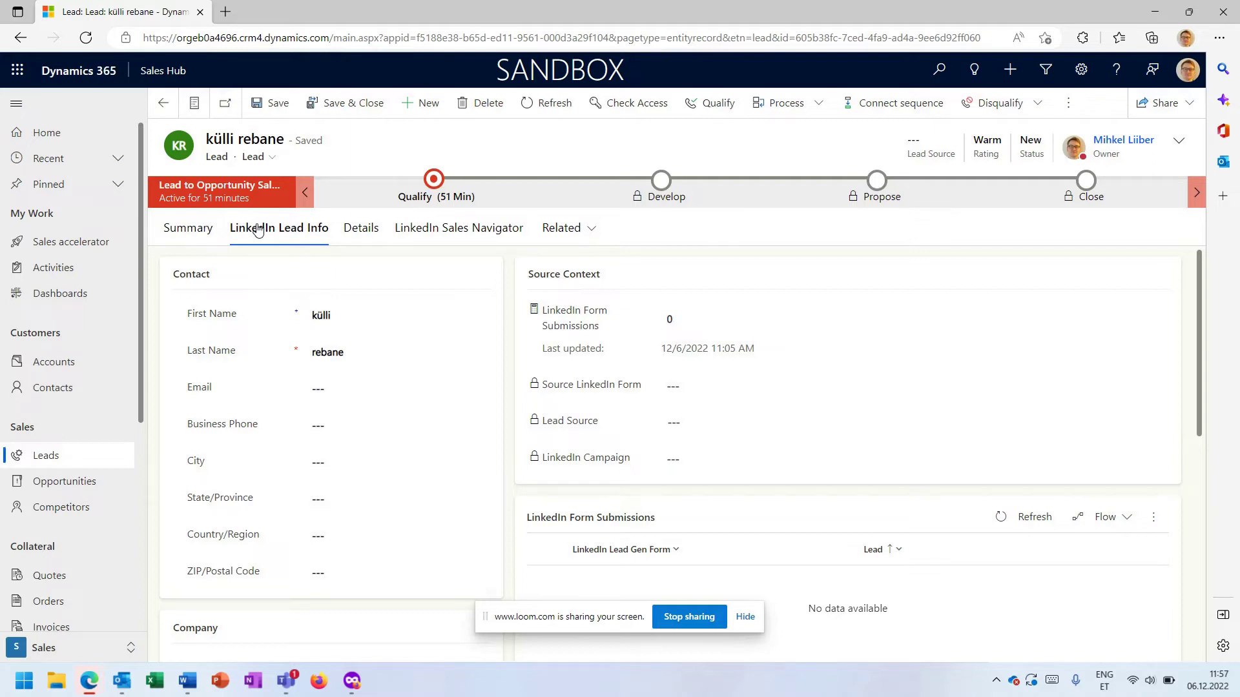
{"action": "left_click", "coordinate": [417, 234]}
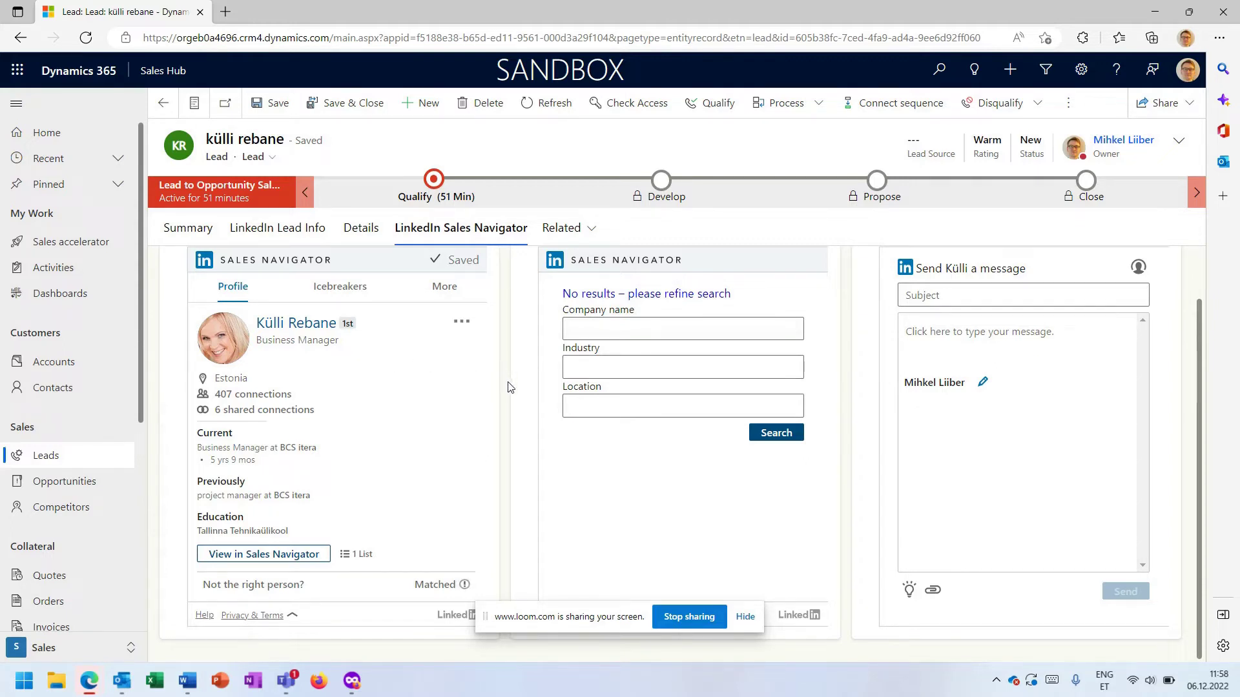
View the lead's profile and the lead lists in LinkedIn Sales Navigator, and return to the lead's summary in Dynamics 365.
{"action": "left_click", "coordinate": [294, 556]}
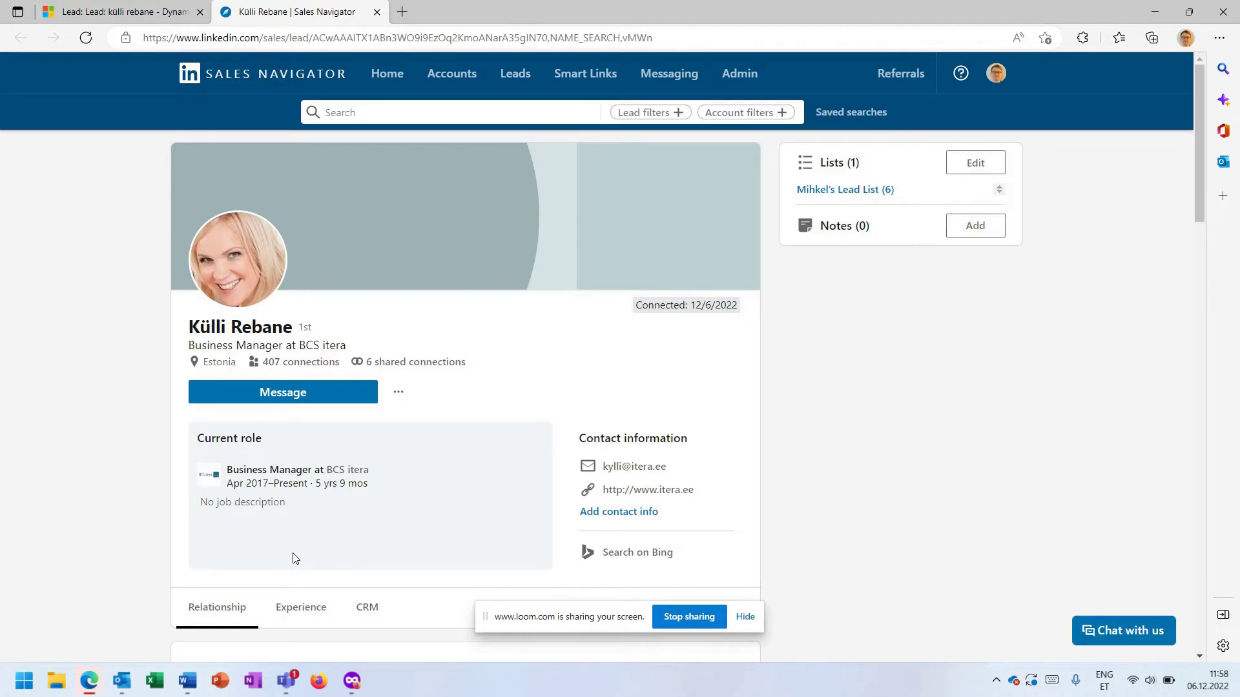
{"action": "left_click", "coordinate": [516, 77]}
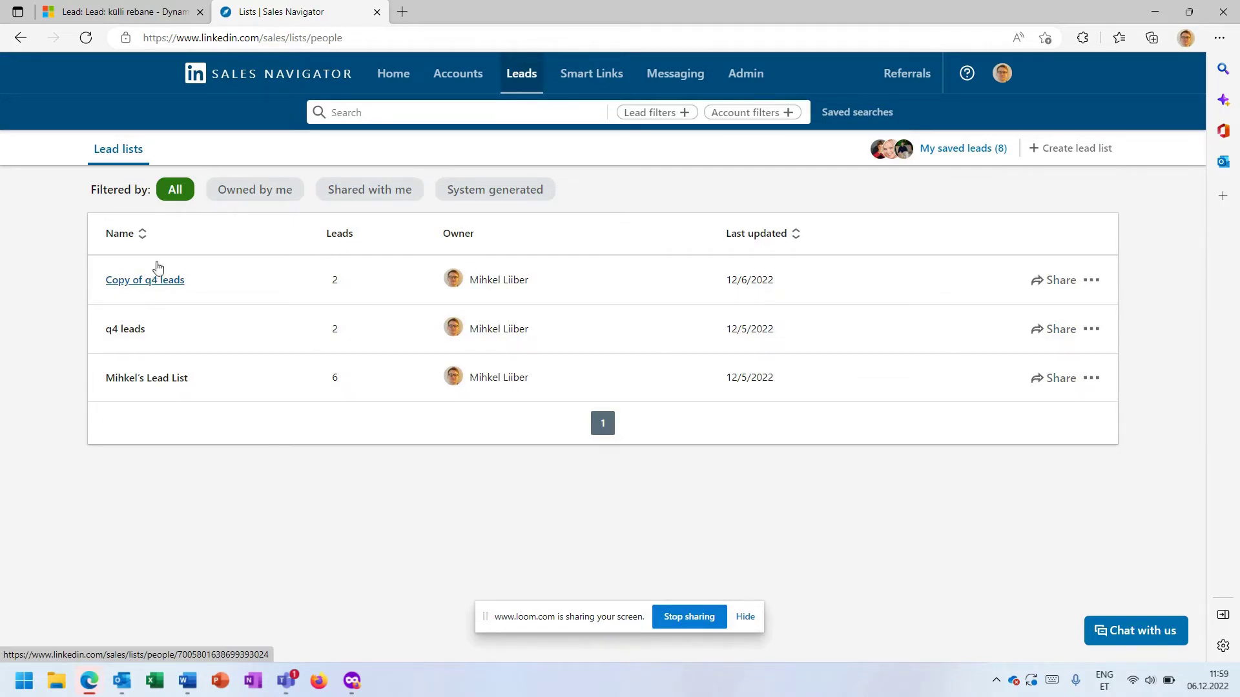
{"action": "left_click", "coordinate": [129, 14]}
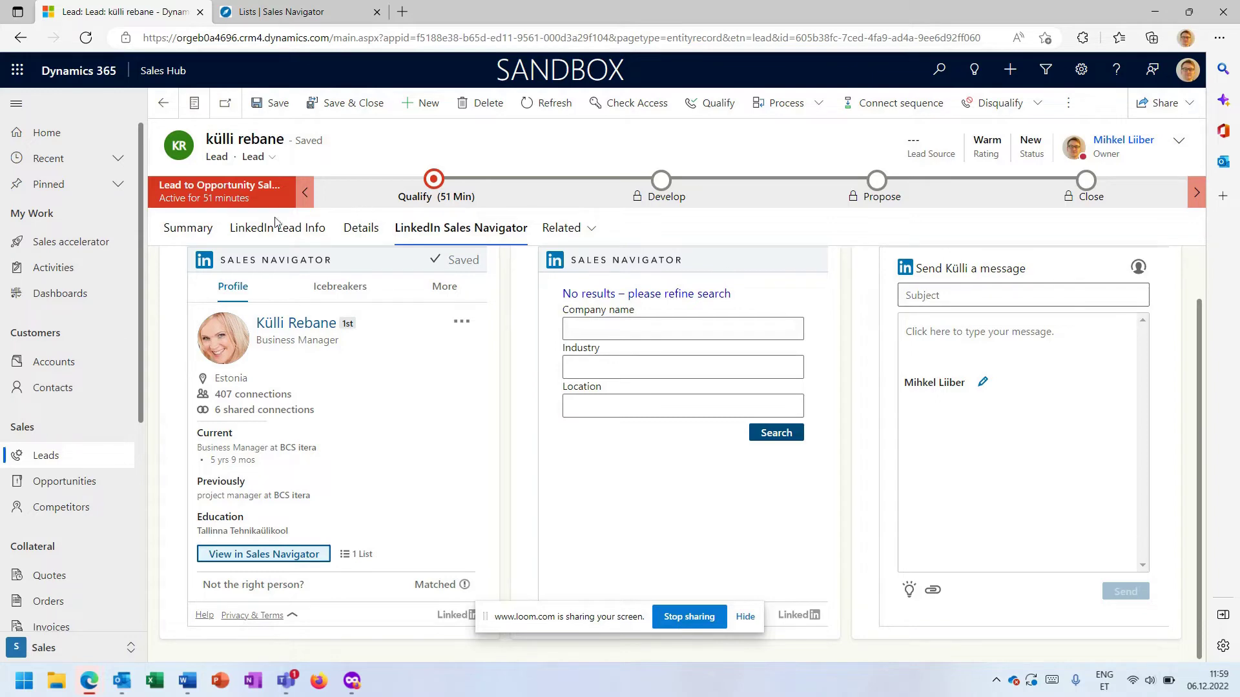
{"action": "left_click", "coordinate": [191, 231]}
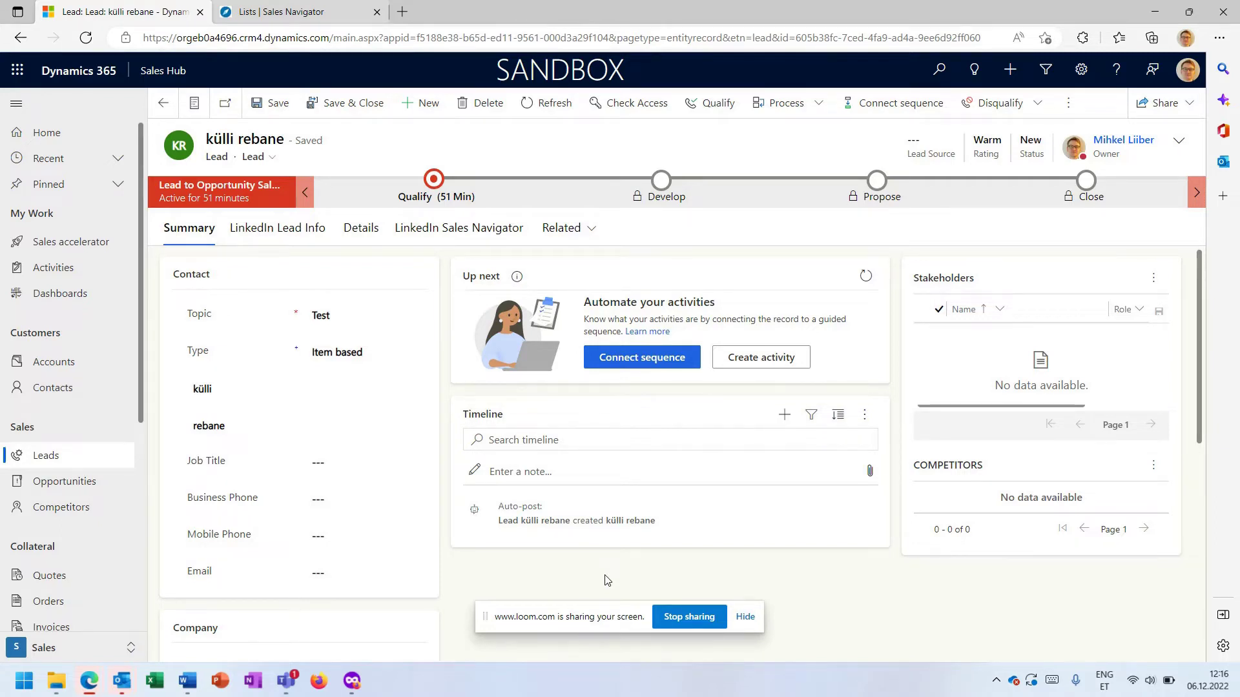
Return to the leads list and examine its Excel import and export options without running any.
{"action": "left_click", "coordinate": [65, 468]}
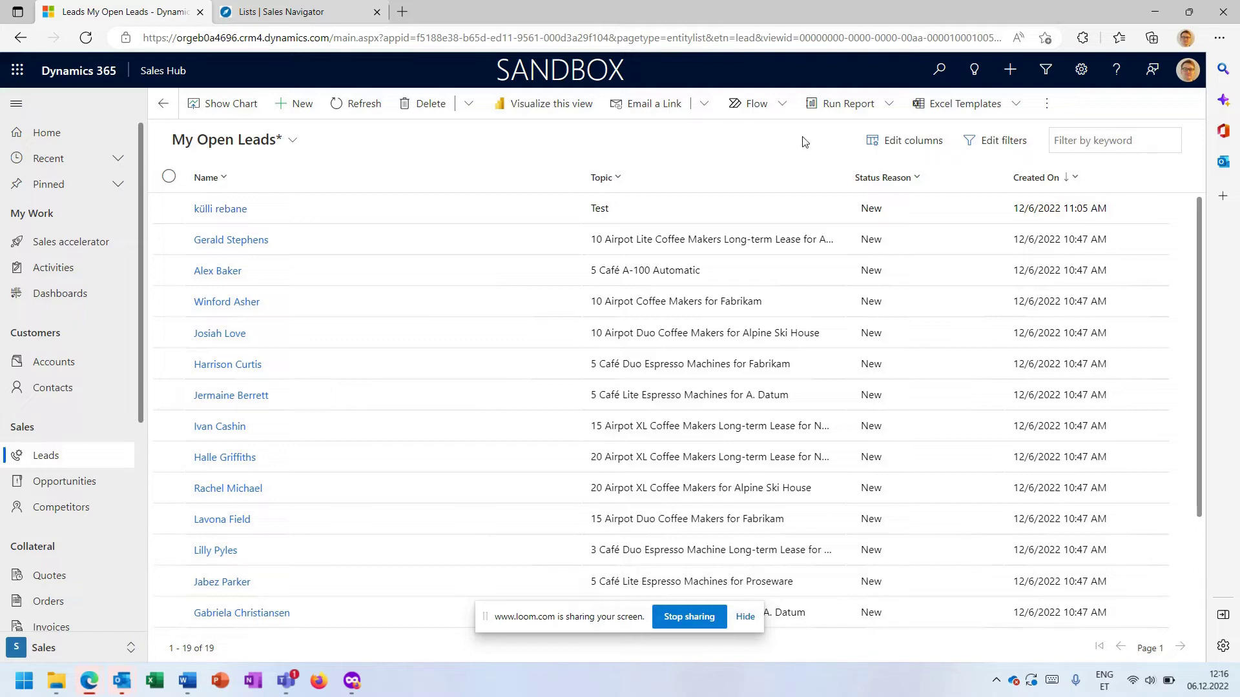
{"action": "left_click", "coordinate": [1047, 104]}
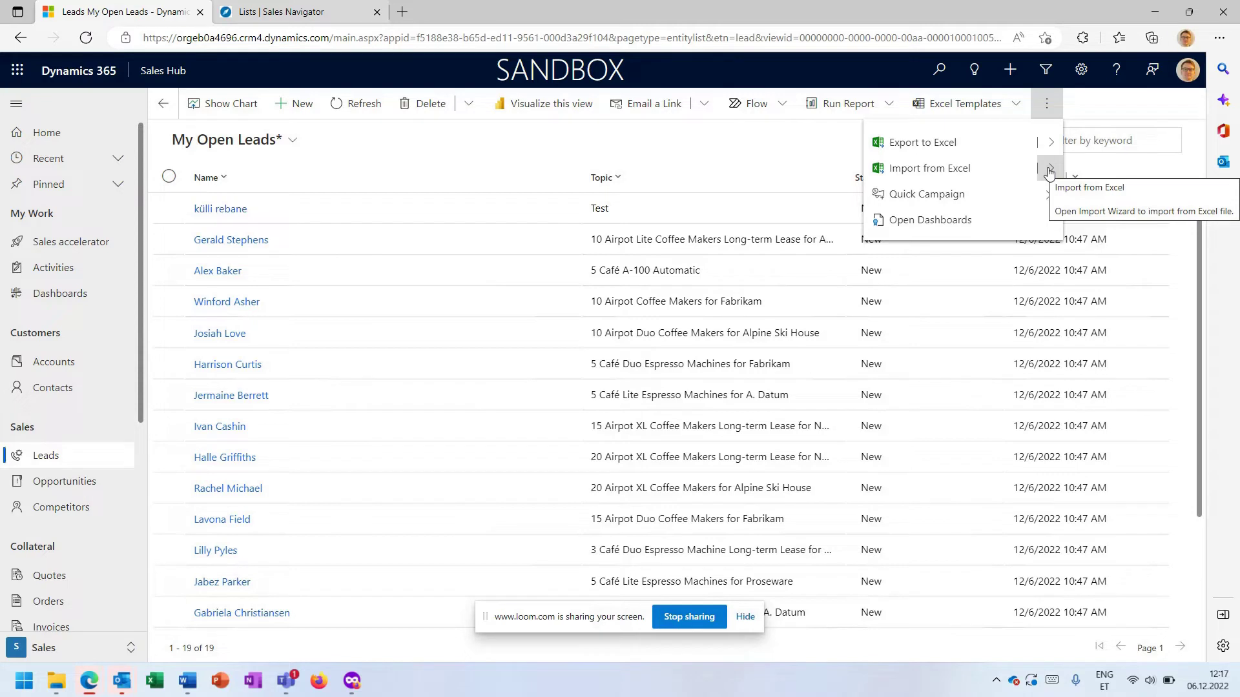
{"action": "left_click", "coordinate": [1051, 143]}
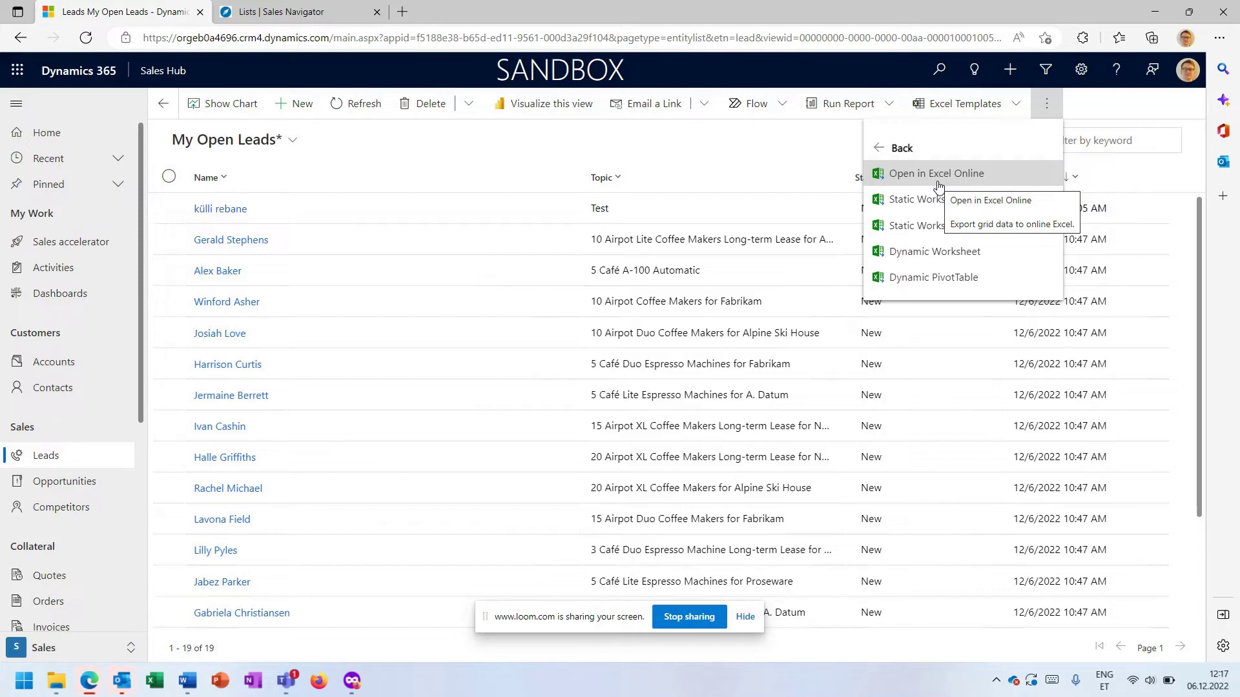
{"action": "key", "text": "Escape"}
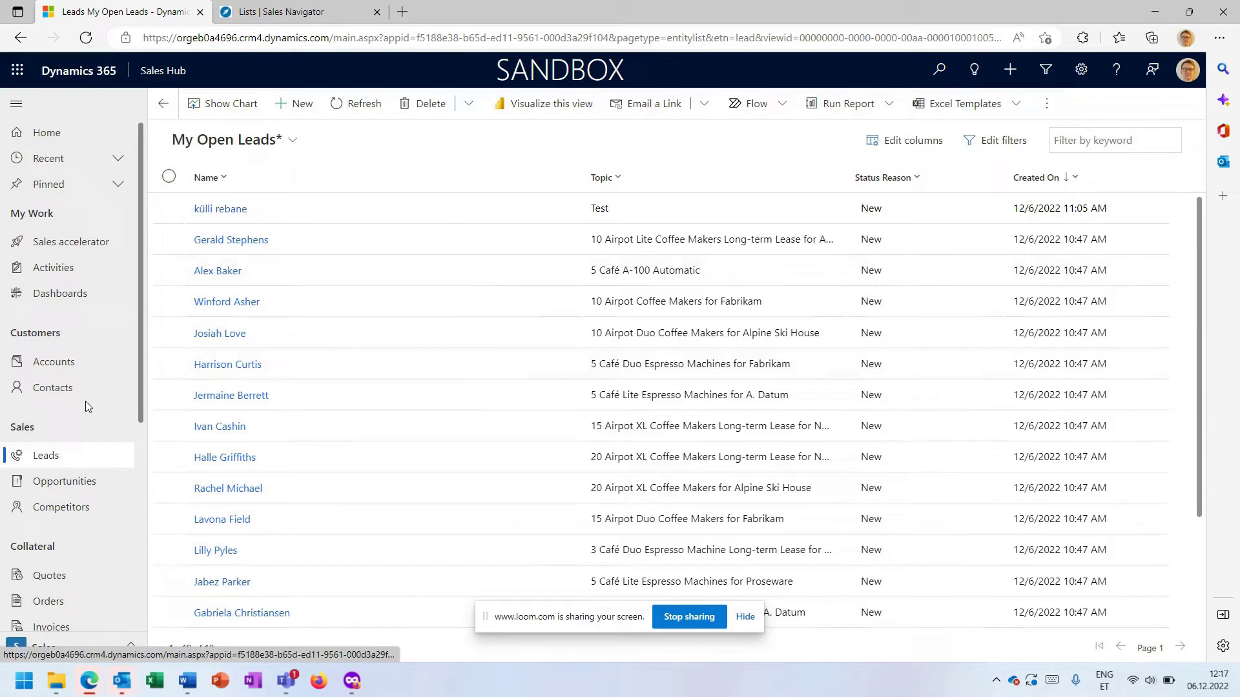